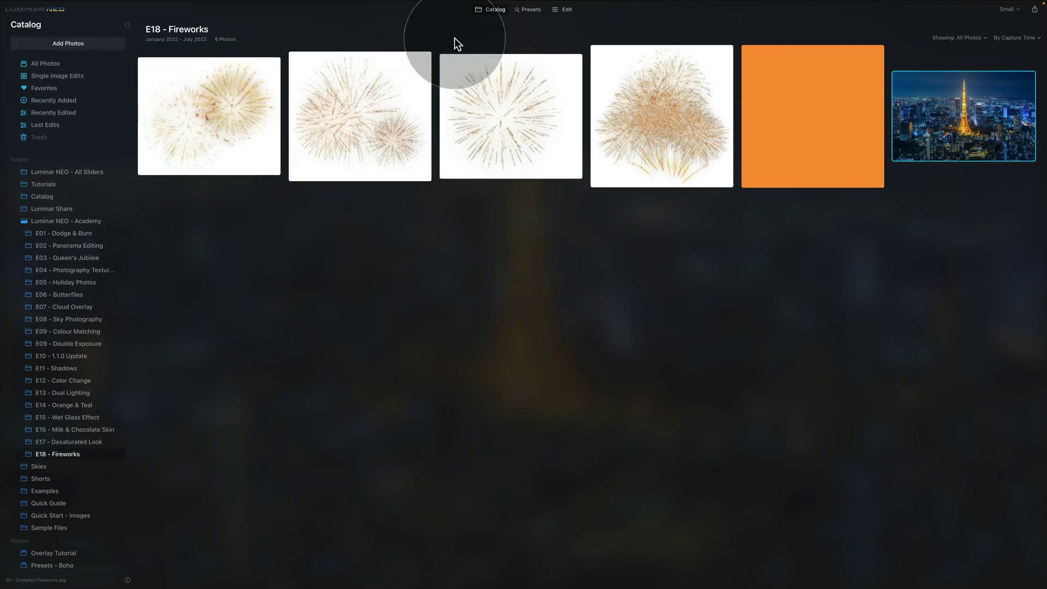
- Open the night cityscape photo with the illuminated tower for editing and show the images available for a new layer
{"action": "left_click", "coordinate": [480, 25]}
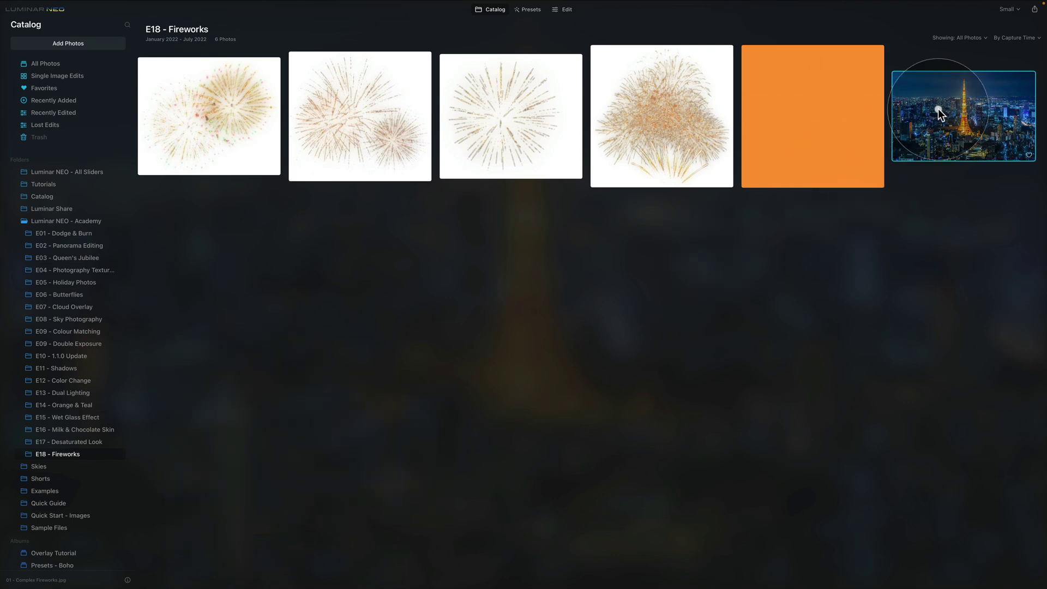
{"action": "left_click", "coordinate": [568, 11]}
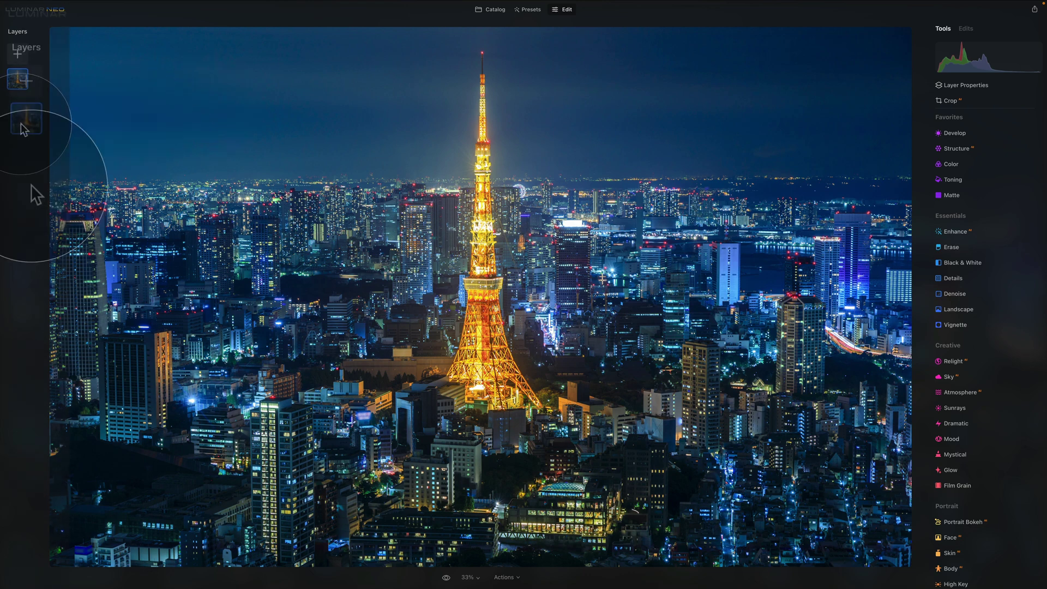
{"action": "left_click", "coordinate": [29, 78]}
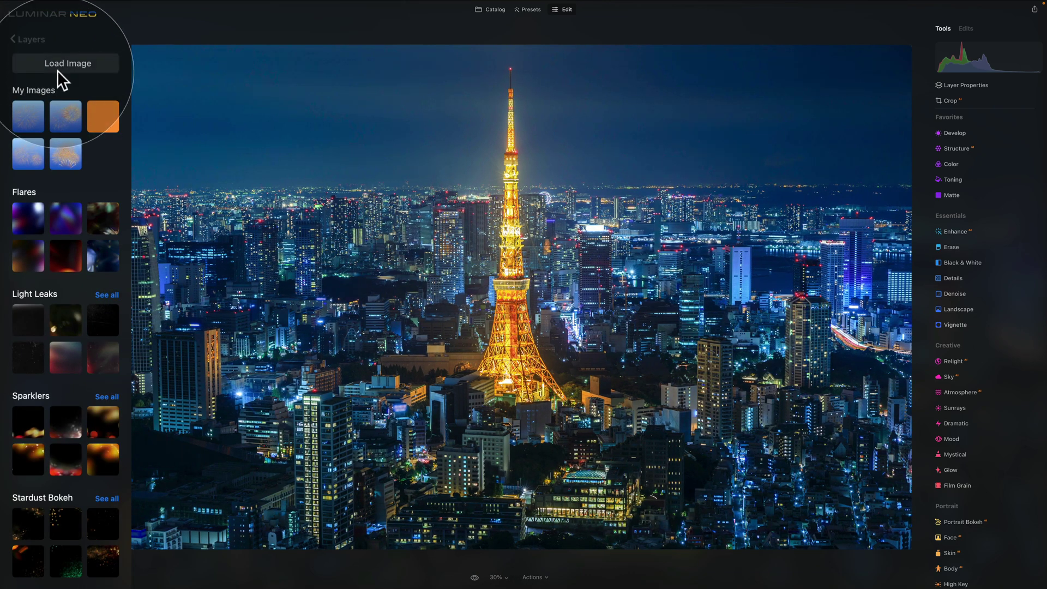
{"action": "left_click", "coordinate": [63, 63]}
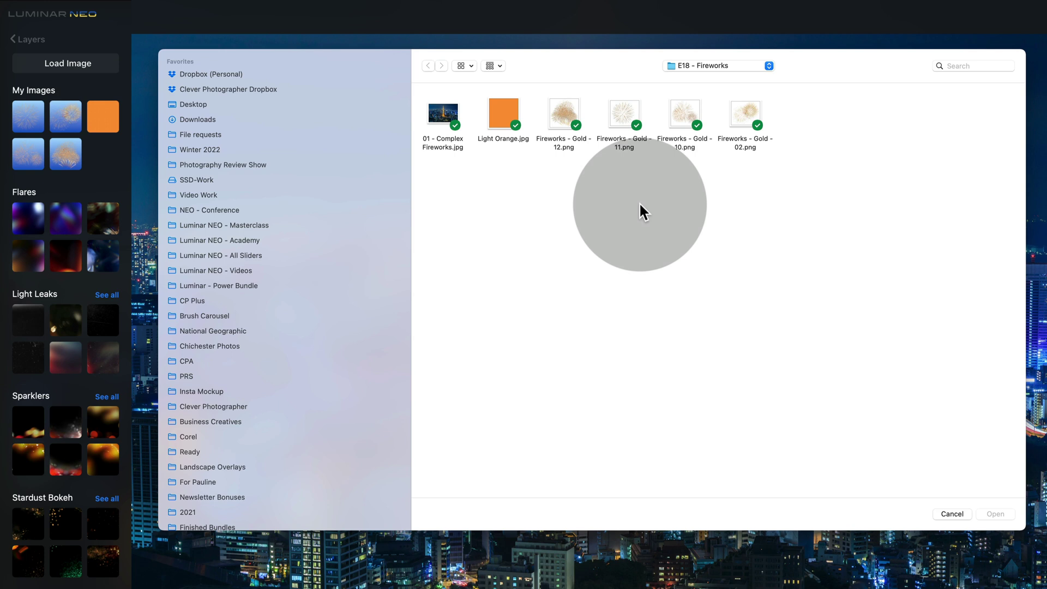
{"action": "left_click", "coordinate": [746, 112]}
{"action": "left_click", "coordinate": [501, 101]}
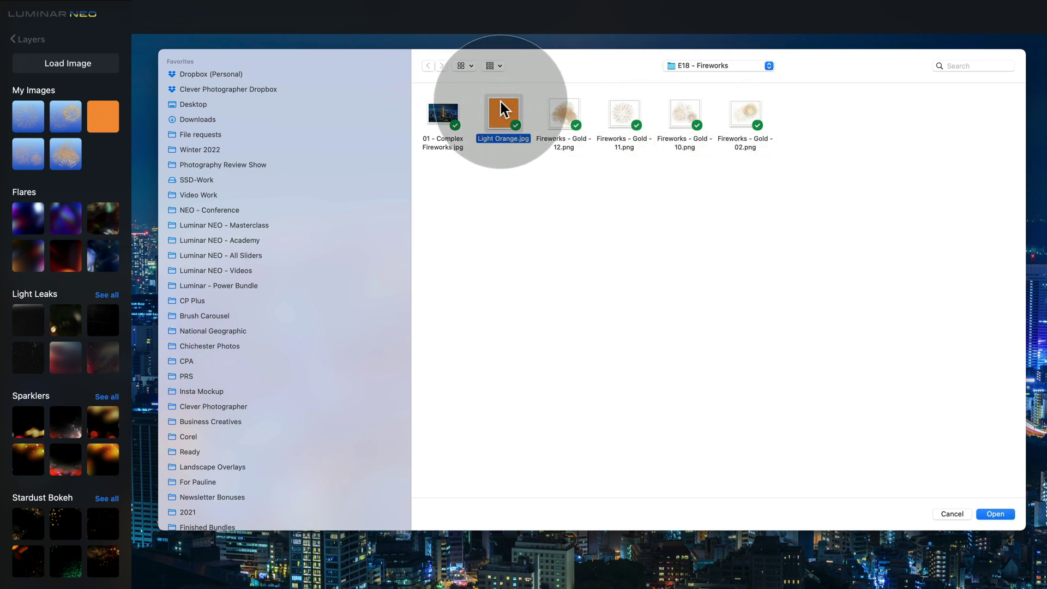
{"action": "left_click", "coordinate": [963, 514]}
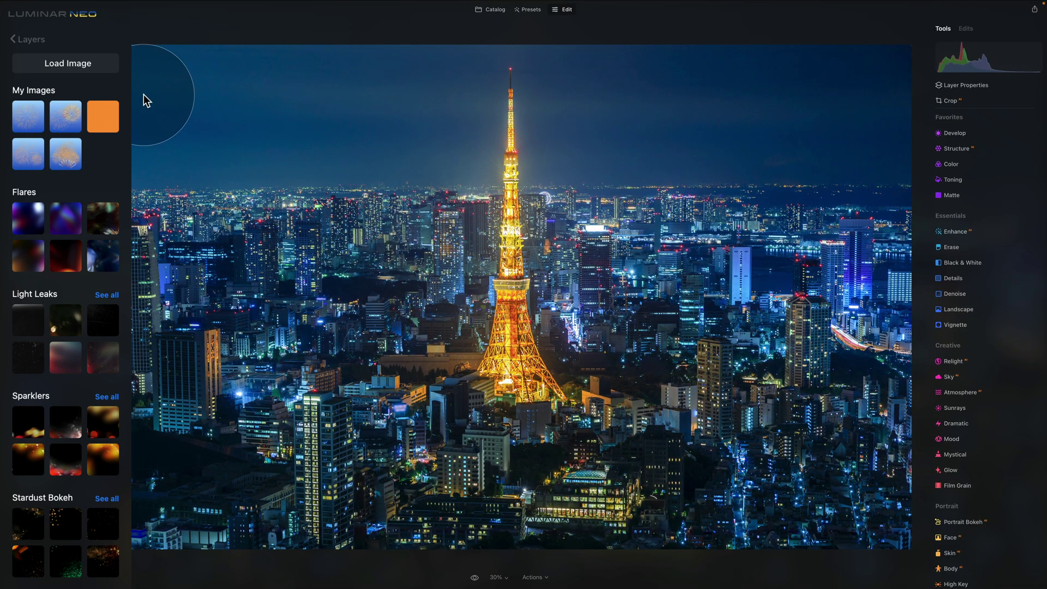
- Add the single-burst gold fireworks image as a layer, shrink and slightly rotate it, and move it into the sky left of the tower
{"action": "left_click", "coordinate": [21, 116]}
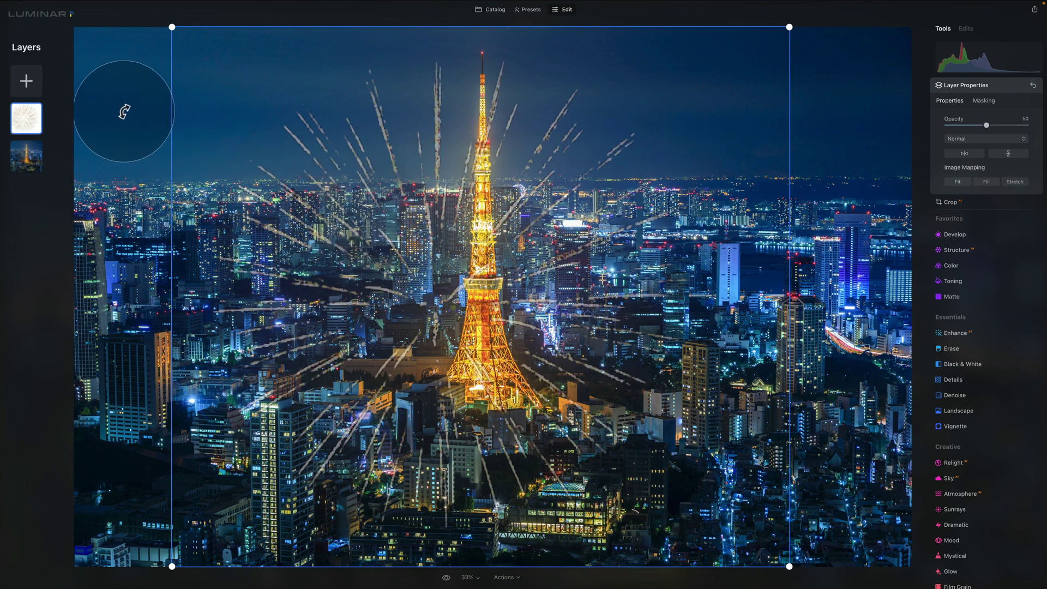
{"action": "left_click", "coordinate": [61, 104]}
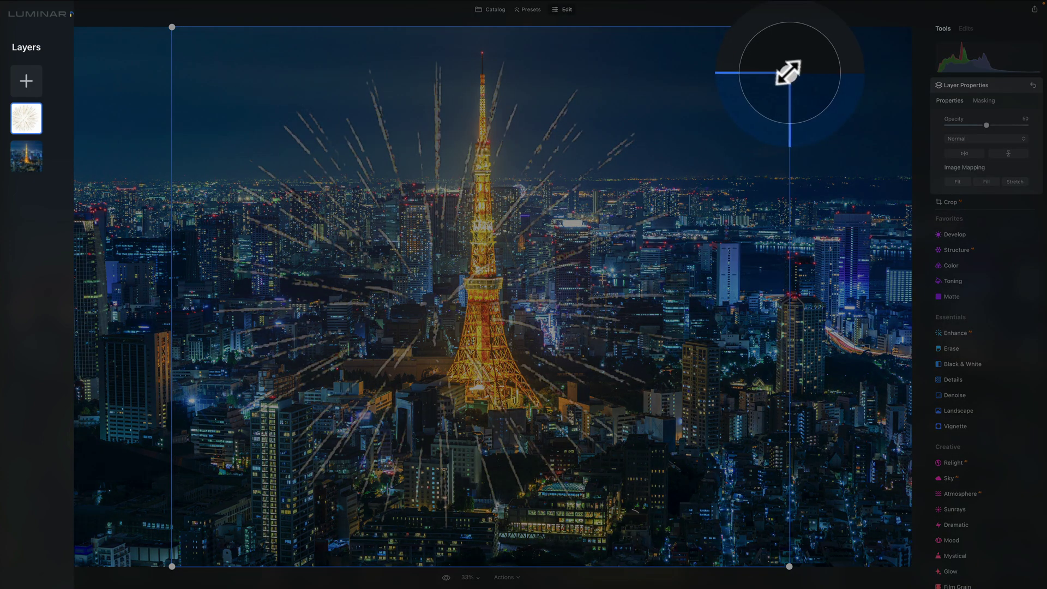
{"action": "left_click_drag", "start_coordinate": [789, 30], "coordinate": [430, 327]}
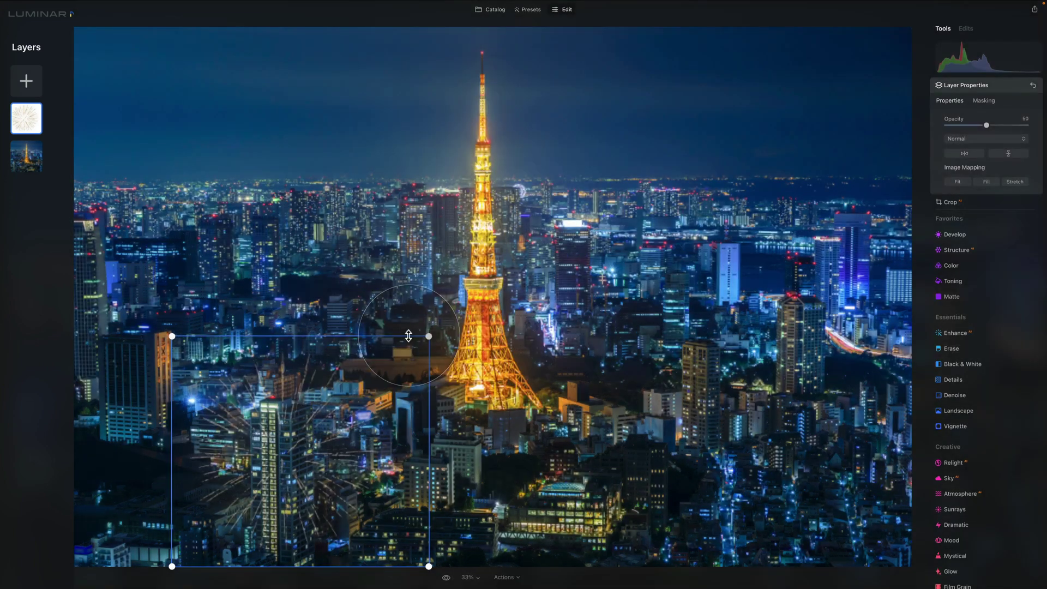
{"action": "left_click_drag", "start_coordinate": [430, 369], "coordinate": [427, 369]}
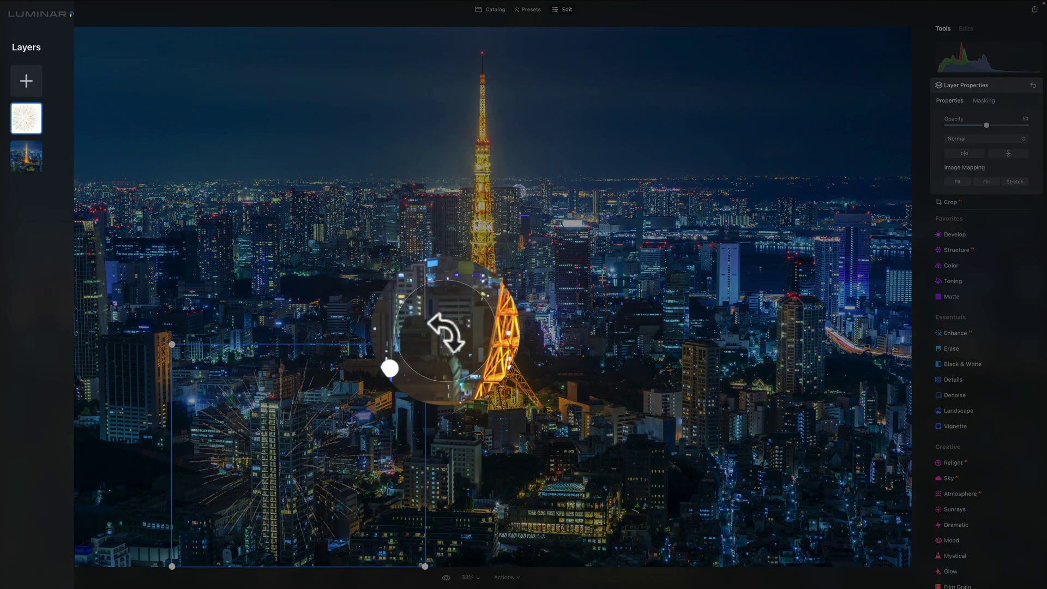
{"action": "mouse_move", "coordinate": [446, 334]}
{"action": "left_mouse_down"}
{"action": "mouse_move", "coordinate": [437, 320]}
{"action": "mouse_move", "coordinate": [461, 341]}
{"action": "mouse_move", "coordinate": [449, 309]}
{"action": "mouse_move", "coordinate": [456, 320]}
{"action": "left_mouse_up"}
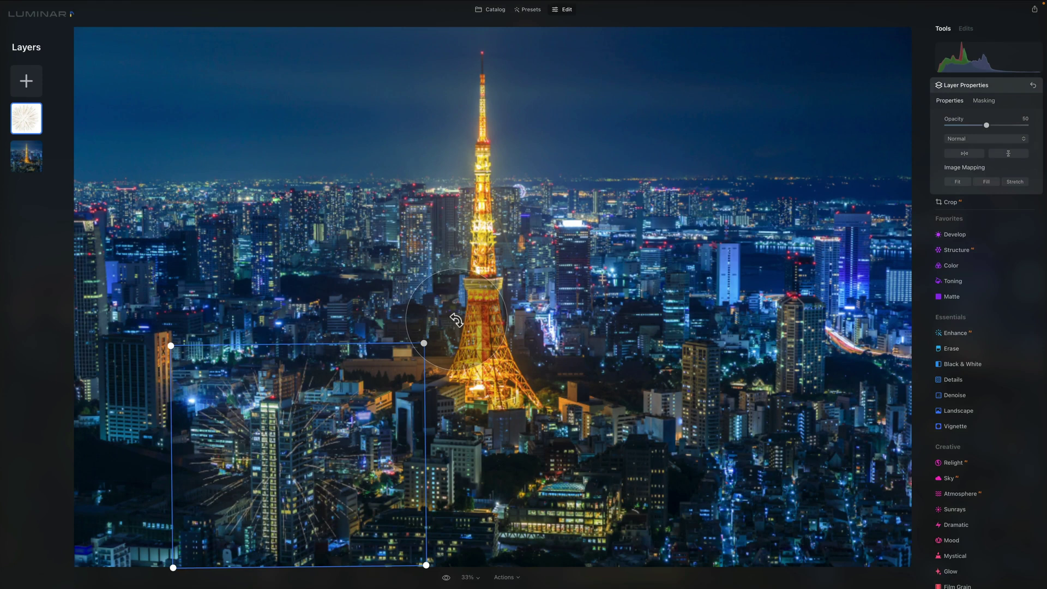
{"action": "left_click_drag", "start_coordinate": [307, 443], "coordinate": [236, 130]}
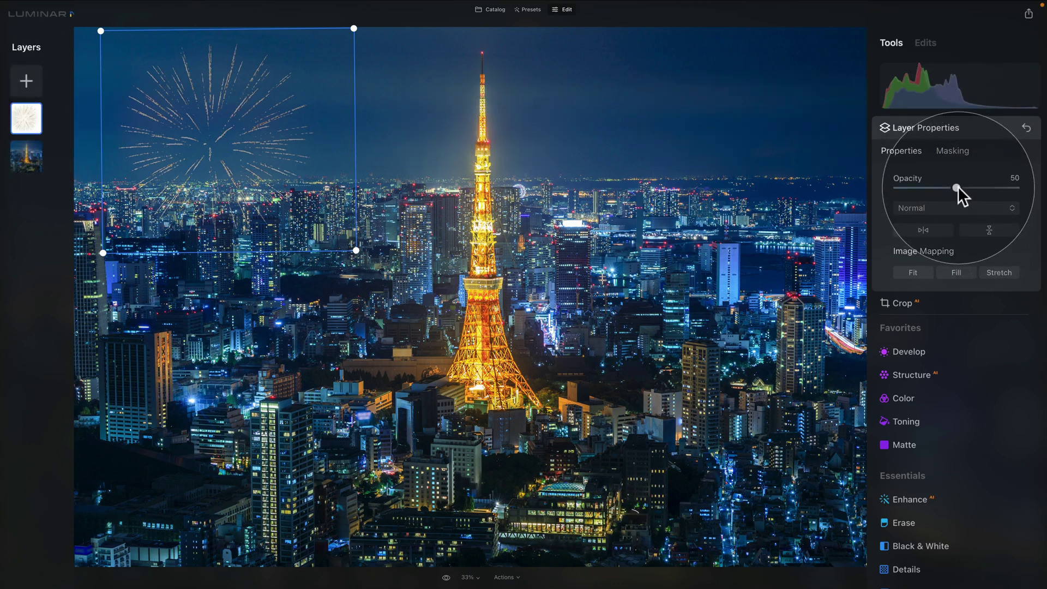
- Set the single-burst fireworks layer's opacity to 100, shrink it further and position it fully in the sky at the photo's upper left
{"action": "left_click_drag", "start_coordinate": [958, 187], "coordinate": [1036, 191]}
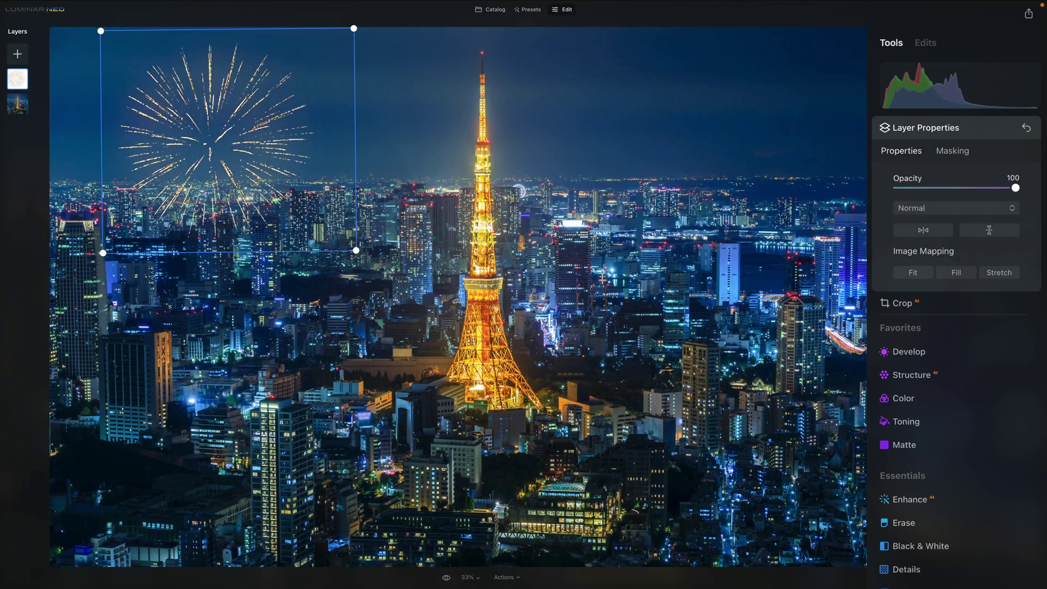
{"action": "left_click", "coordinate": [985, 207]}
{"action": "left_click", "coordinate": [984, 205]}
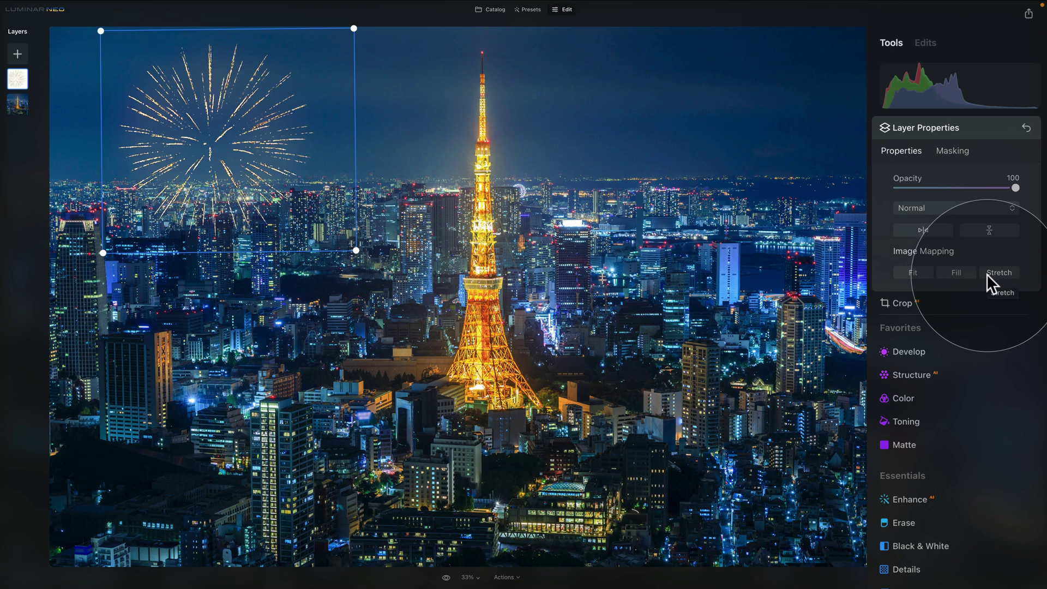
{"action": "left_click_drag", "start_coordinate": [354, 251], "coordinate": [238, 149]}
{"action": "left_click_drag", "start_coordinate": [177, 82], "coordinate": [173, 82]}
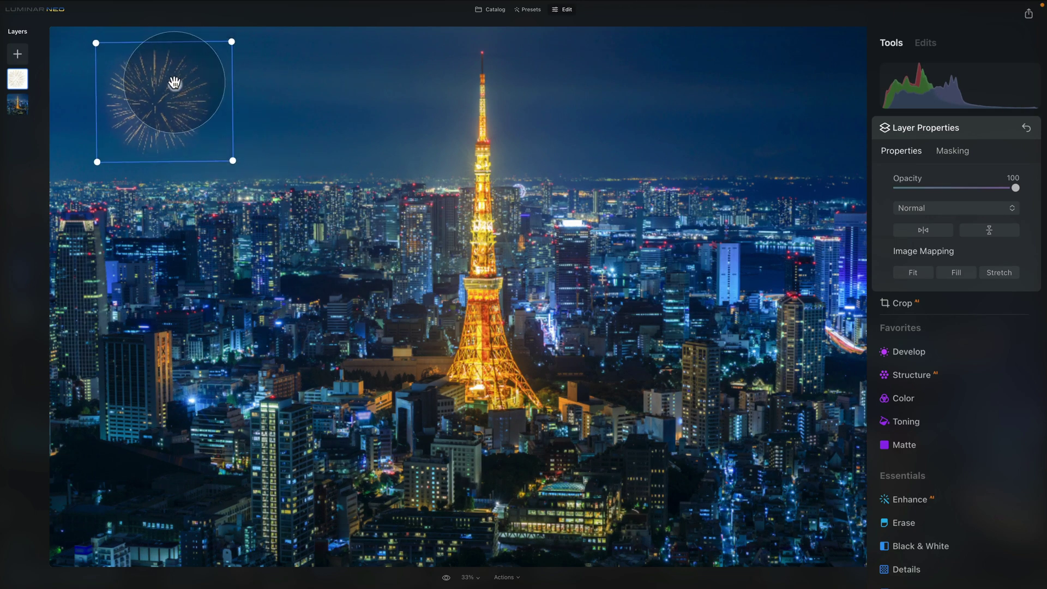
- Add the colourful double-burst fireworks as a layer at opacity 100, shrunk and placed in the sky between the first burst and the tower
{"action": "left_click", "coordinate": [18, 53]}
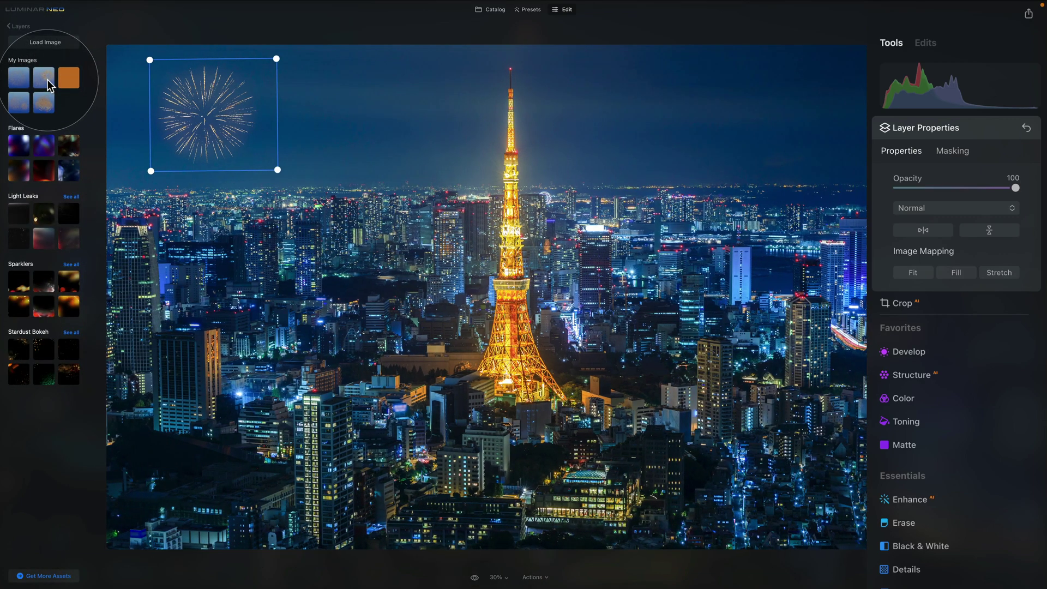
{"action": "left_click", "coordinate": [48, 82]}
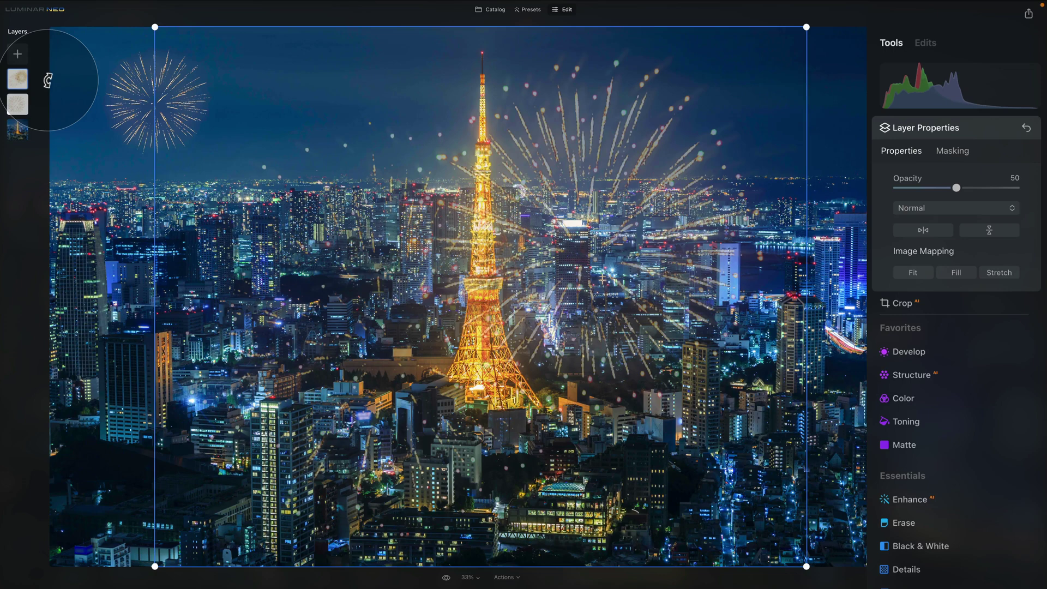
{"action": "left_click_drag", "start_coordinate": [956, 187], "coordinate": [1013, 198]}
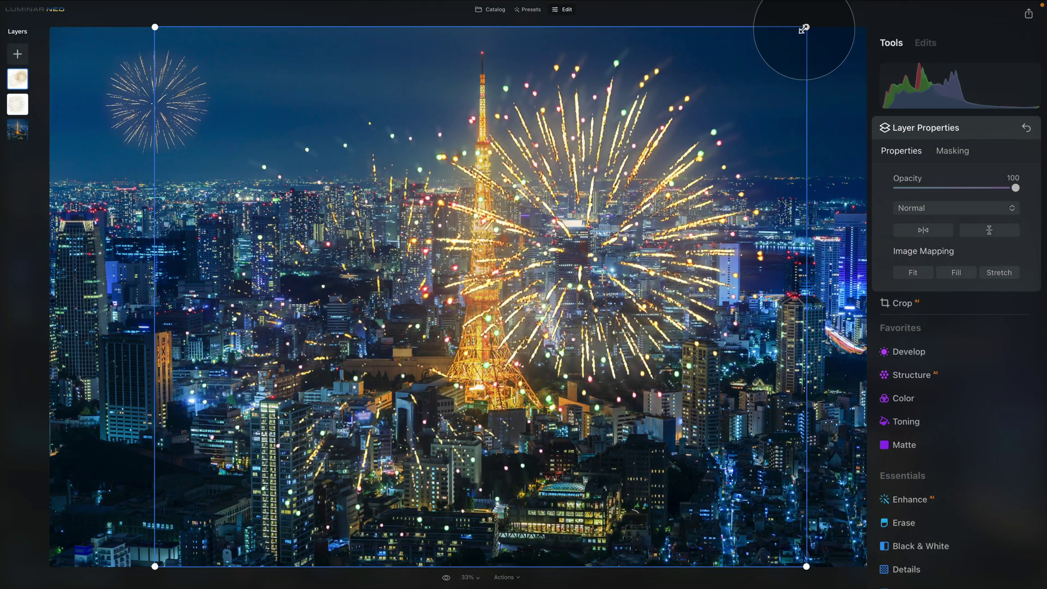
{"action": "left_click_drag", "start_coordinate": [806, 27], "coordinate": [302, 438]}
{"action": "left_click_drag", "start_coordinate": [236, 495], "coordinate": [308, 83]}
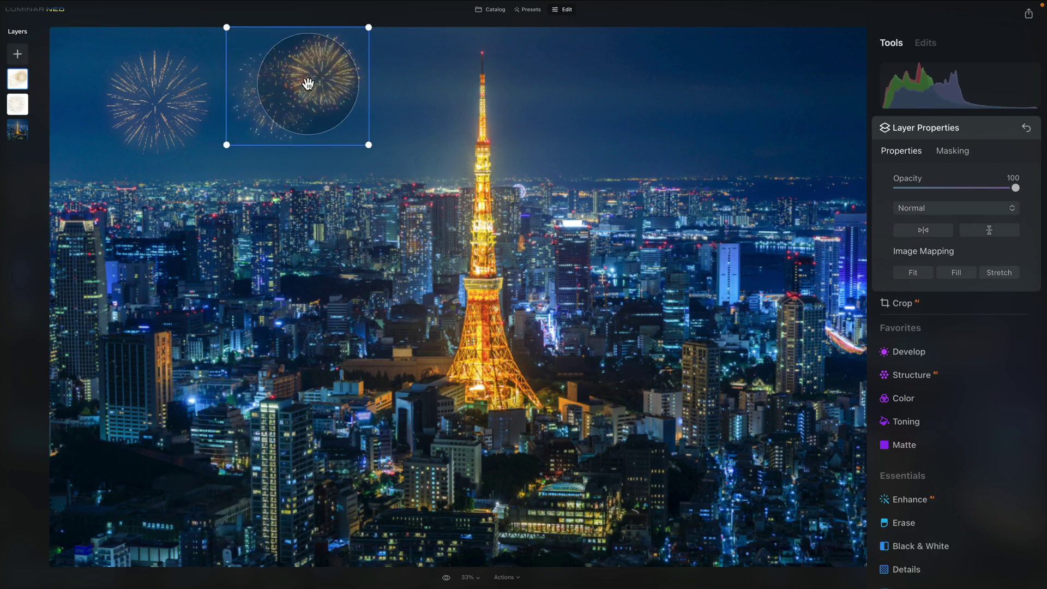
- Add the fireworks image with one large and one small burst as a layer at opacity 100, shrunk and placed in the sky right of the tower
{"action": "left_click", "coordinate": [18, 56]}
{"action": "left_click", "coordinate": [14, 108]}
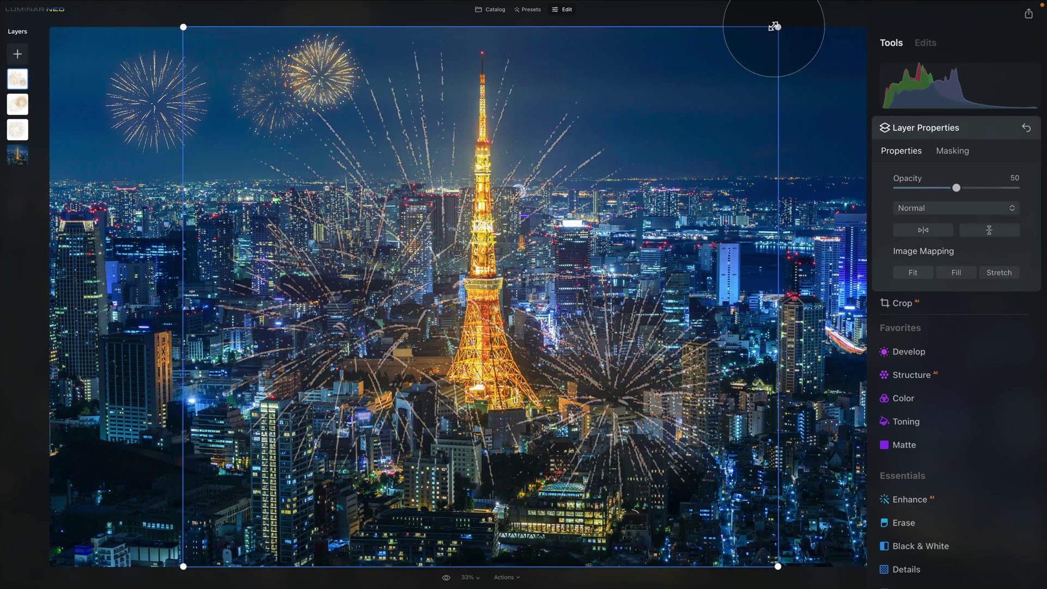
{"action": "left_click_drag", "start_coordinate": [654, 169], "coordinate": [367, 400]}
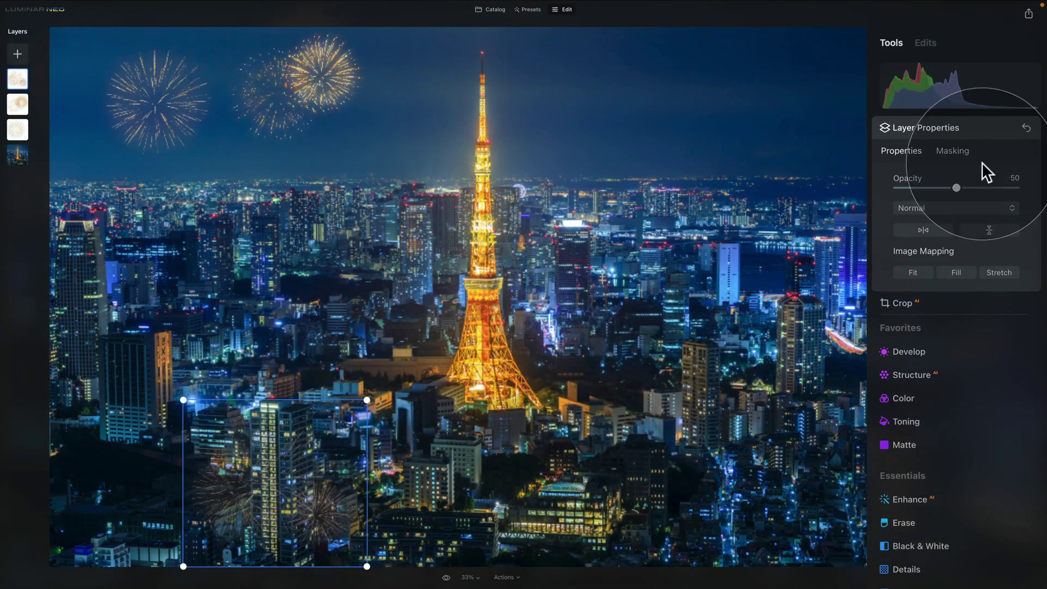
{"action": "left_click_drag", "start_coordinate": [956, 189], "coordinate": [1015, 187]}
{"action": "left_click_drag", "start_coordinate": [278, 513], "coordinate": [609, 140]}
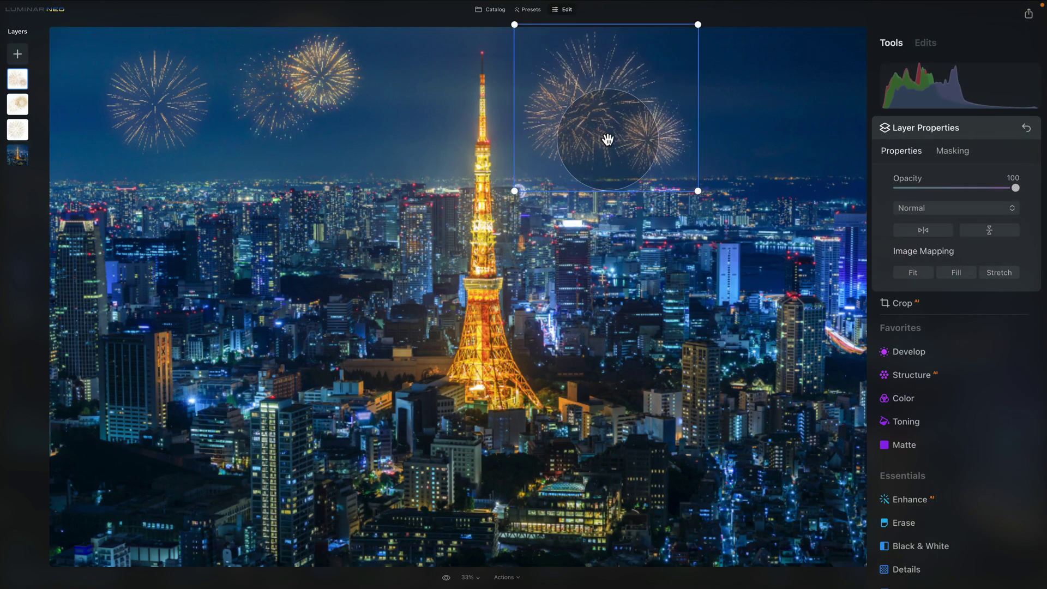
- Add the dense fan-shaped fireworks image as a layer at opacity 100, shrunk to a small burst in the sky at the photo's far right
{"action": "left_click", "coordinate": [18, 54]}
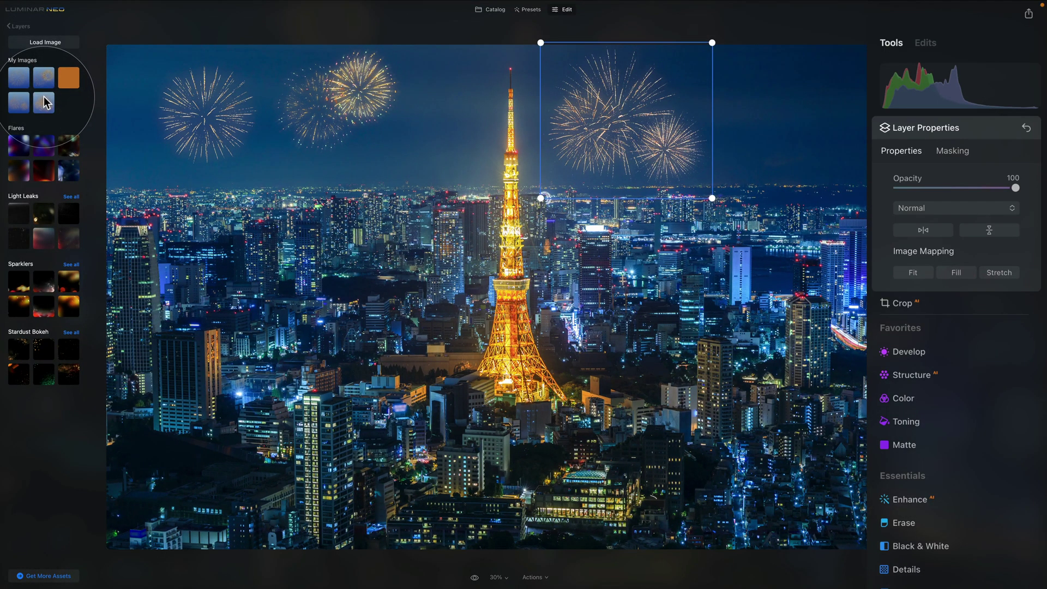
{"action": "left_click", "coordinate": [44, 102]}
{"action": "left_click_drag", "start_coordinate": [749, 27], "coordinate": [278, 498]}
{"action": "left_click_drag", "start_coordinate": [247, 545], "coordinate": [761, 104]}
{"action": "left_click_drag", "start_coordinate": [956, 187], "coordinate": [1022, 201]}
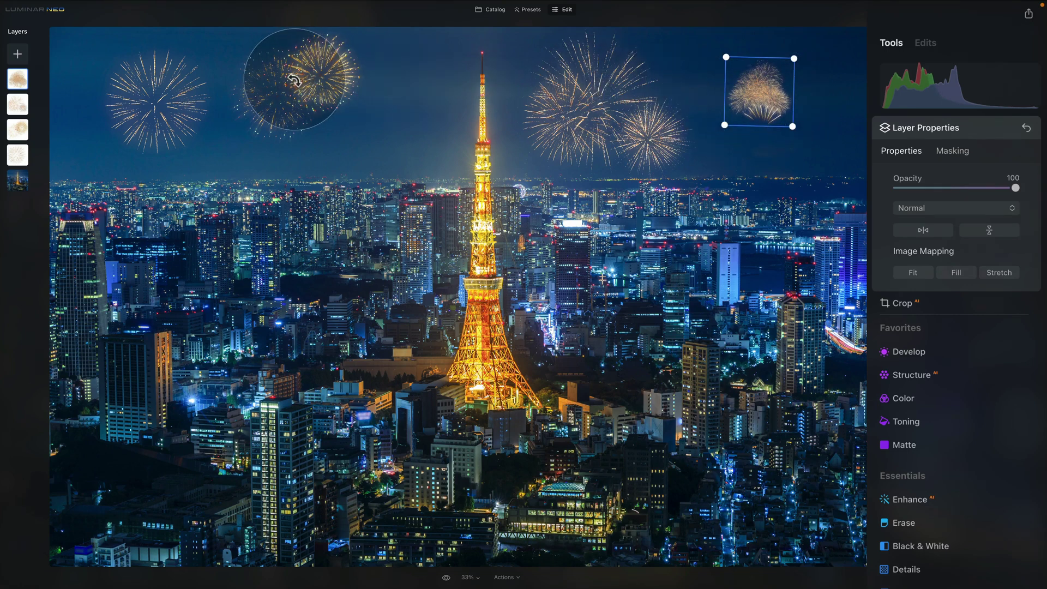
{"action": "left_click", "coordinate": [295, 79]}
{"action": "left_click", "coordinate": [182, 94]}
{"action": "left_click", "coordinate": [657, 106]}
{"action": "left_click", "coordinate": [757, 92]}
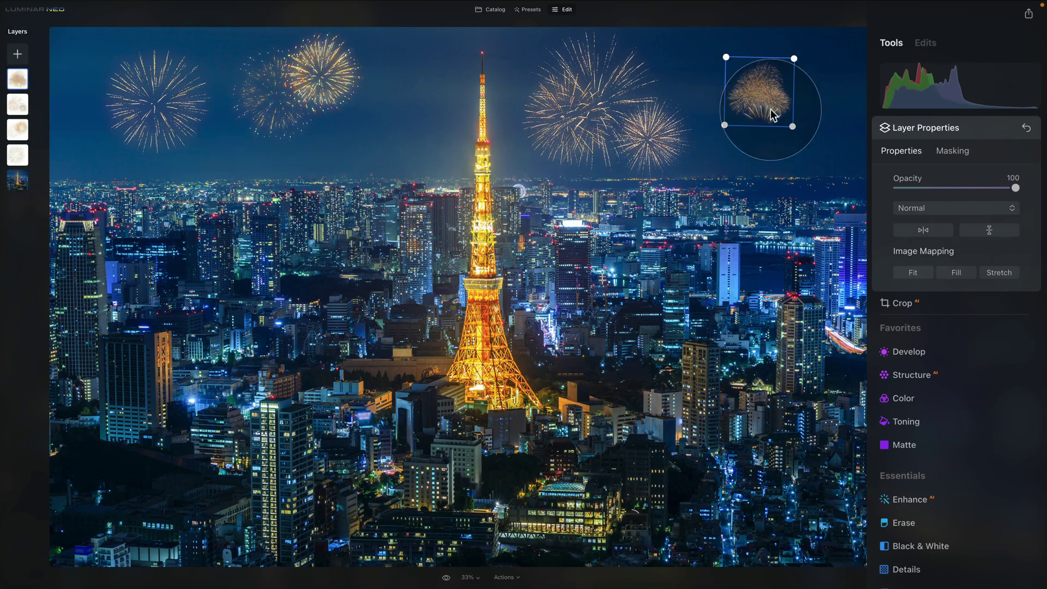
- Move the fan-shaped burst against the tower's right side just above its lower deck, making it smaller and tilting it outward
{"action": "left_click_drag", "start_coordinate": [763, 90], "coordinate": [600, 232]}
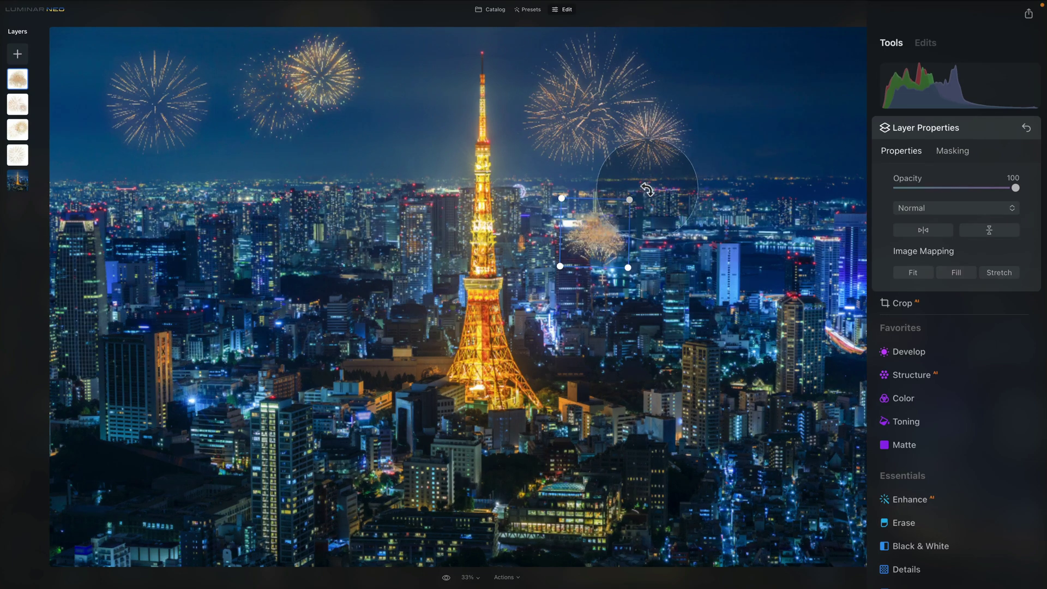
{"action": "left_click_drag", "start_coordinate": [636, 196], "coordinate": [521, 274]}
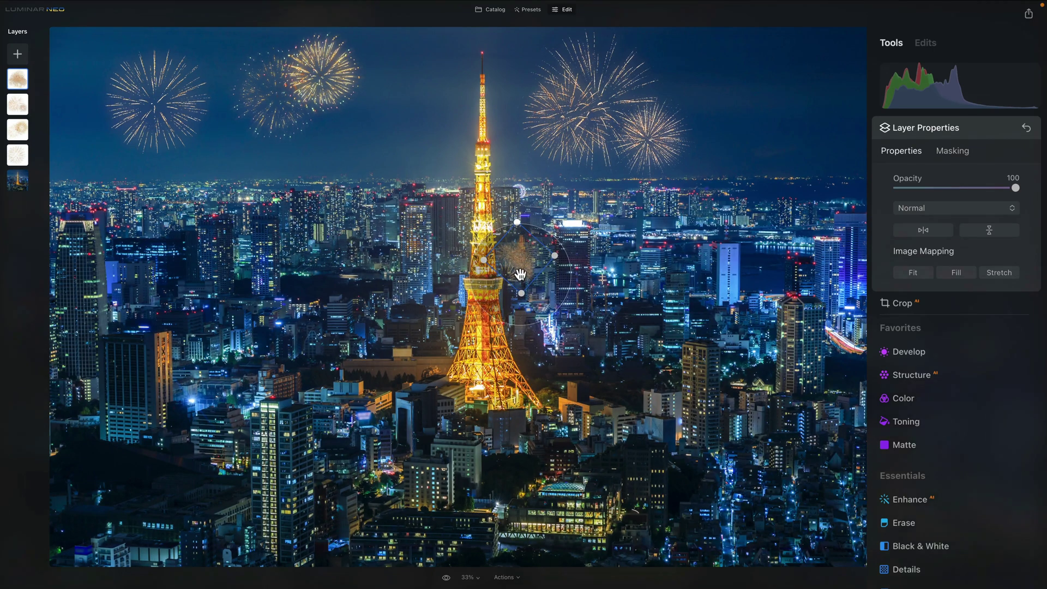
{"action": "left_click_drag", "start_coordinate": [521, 276], "coordinate": [521, 264]}
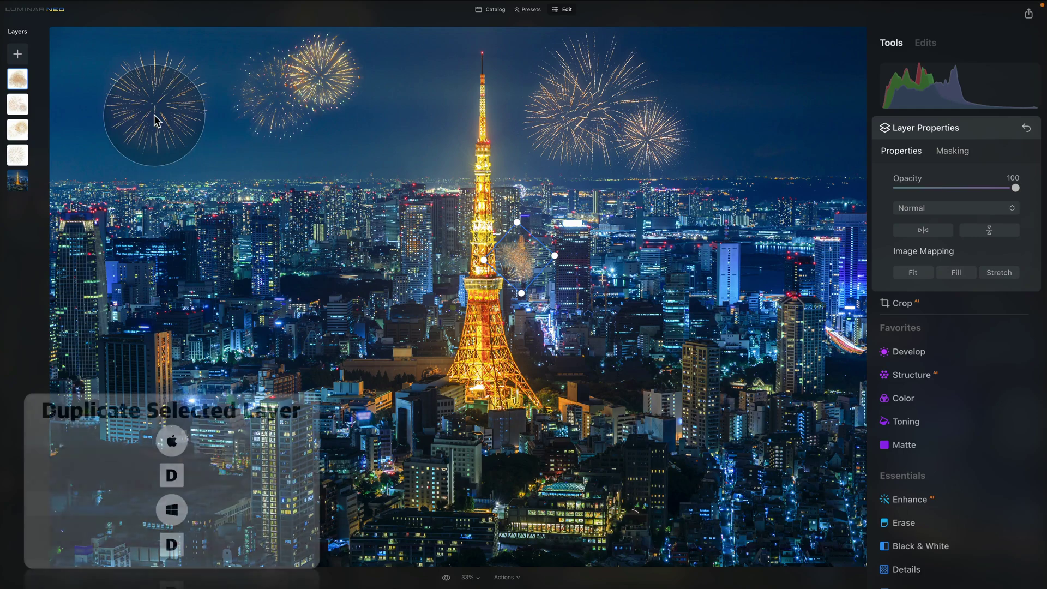
- Duplicate the fan-shaped fireworks layer, flip the copy horizontally and place it on the tower's left side, tilted outward to mirror the original
{"action": "right_click", "coordinate": [15, 80]}
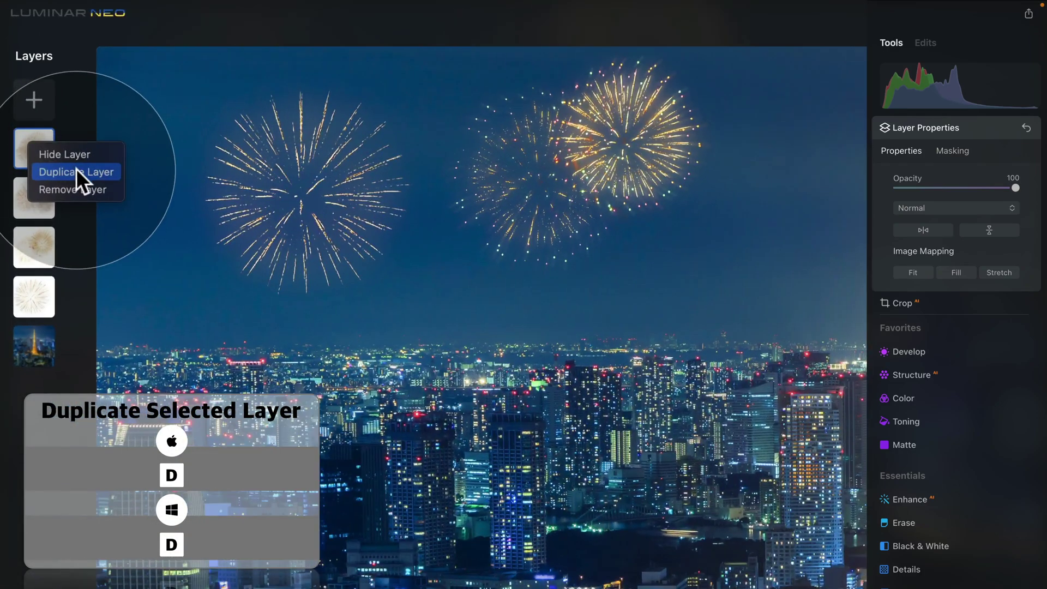
{"action": "left_click", "coordinate": [39, 92]}
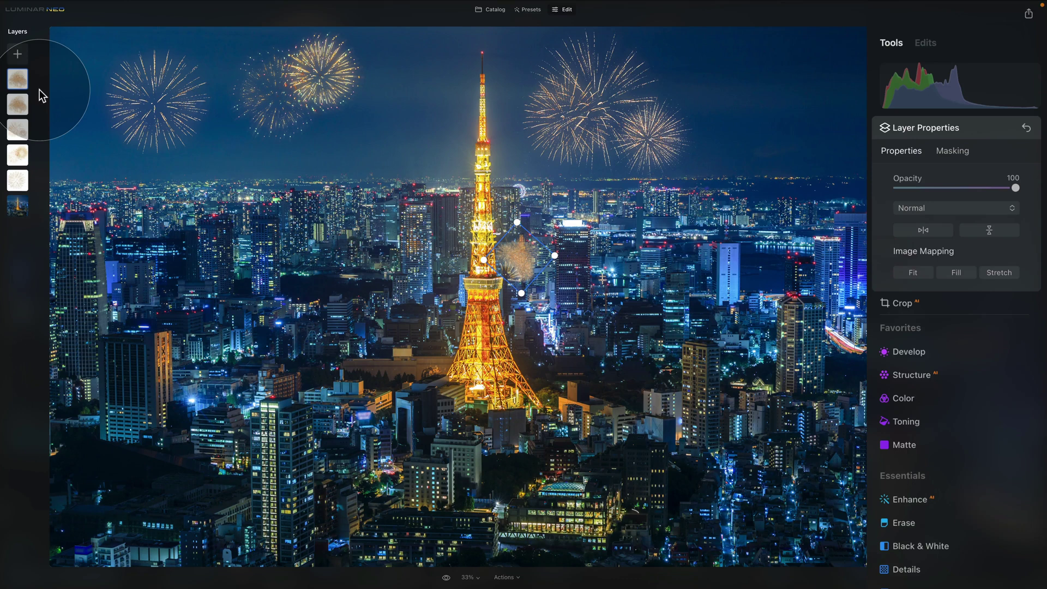
{"action": "left_click_drag", "start_coordinate": [40, 90], "coordinate": [471, 214]}
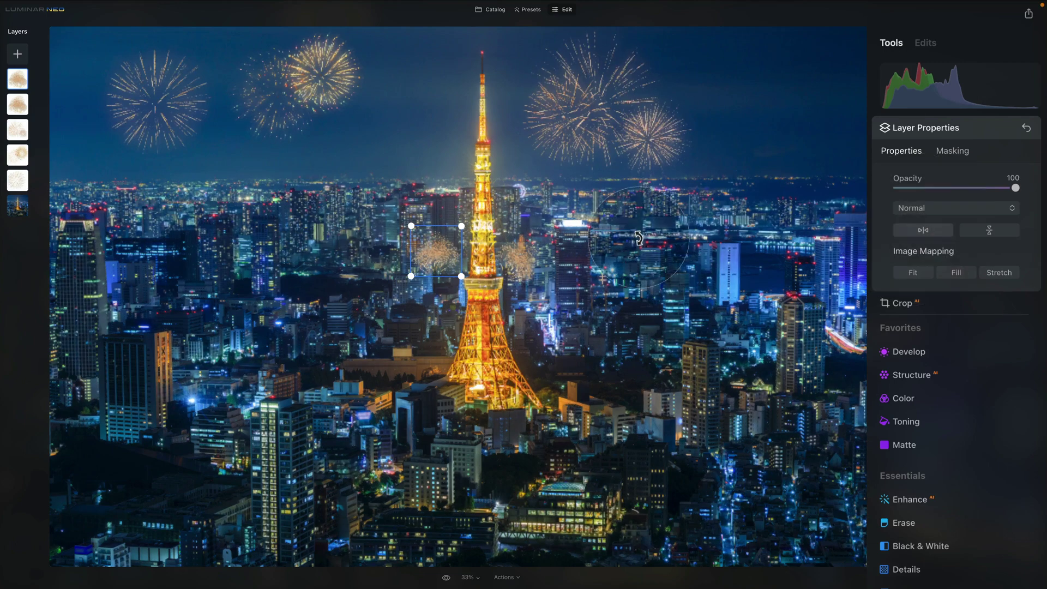
{"action": "left_click_drag", "start_coordinate": [468, 222], "coordinate": [447, 194]}
{"action": "left_click_drag", "start_coordinate": [437, 263], "coordinate": [450, 268]}
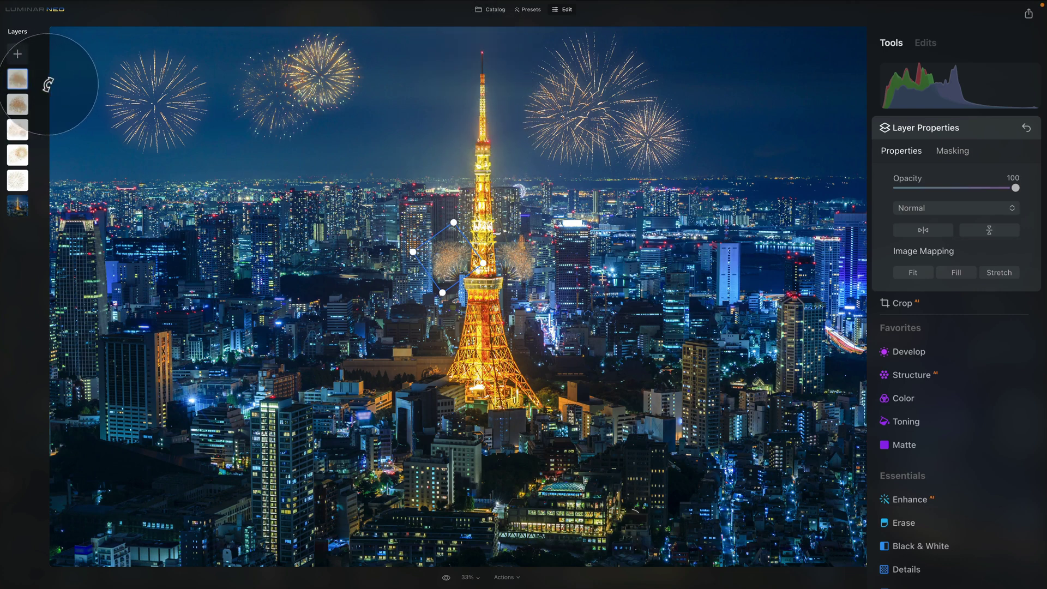
- Duplicate the left-side fan-shaped burst layer and place the copy above the tower's tip, rotated to point roughly upright
{"action": "right_click", "coordinate": [17, 78]}
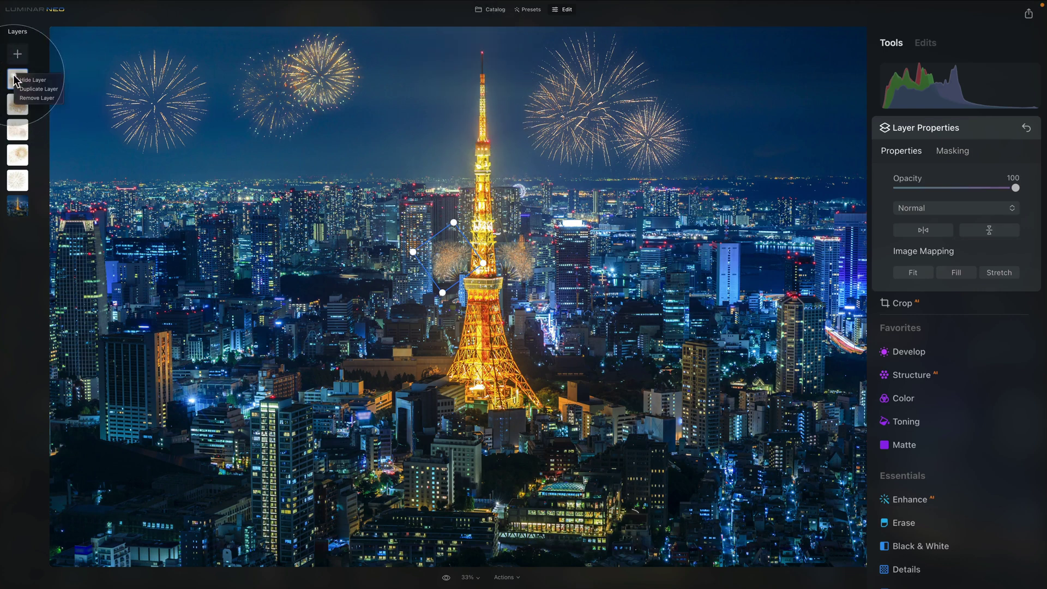
{"action": "left_click", "coordinate": [47, 91]}
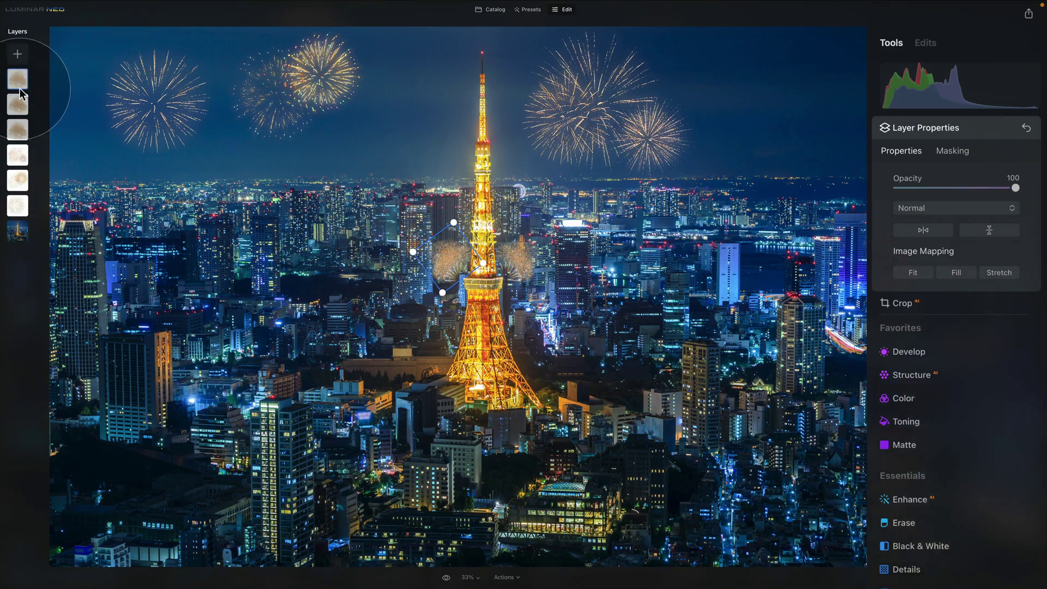
{"action": "left_click_drag", "start_coordinate": [448, 269], "coordinate": [410, 142]}
{"action": "left_click_drag", "start_coordinate": [468, 117], "coordinate": [497, 41]}
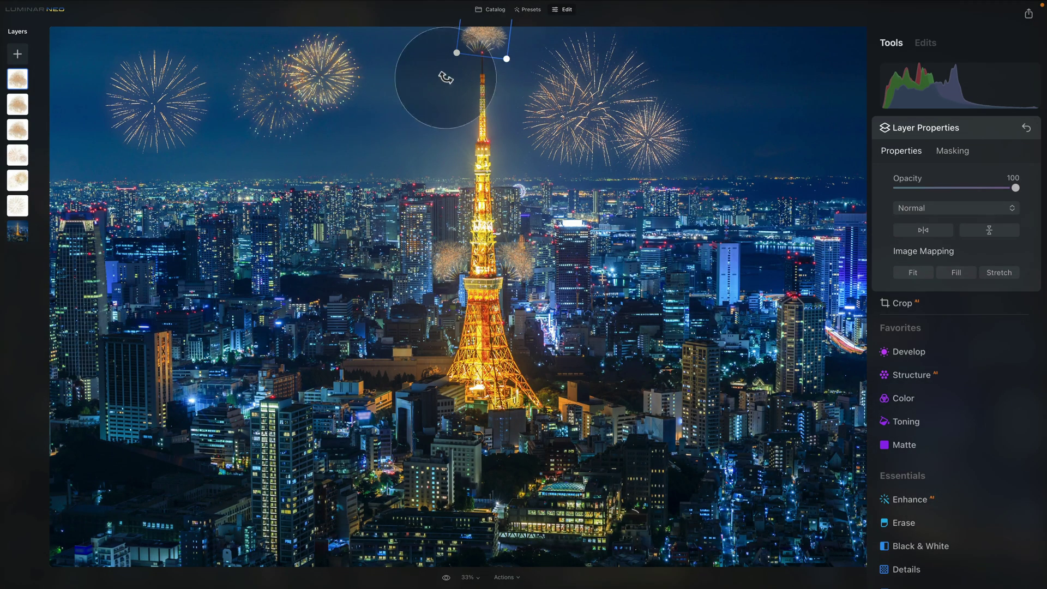
- Move the far-left round burst down to the skyline left of the tower and place a rotated duplicate right of the tower
{"action": "left_click", "coordinate": [163, 97]}
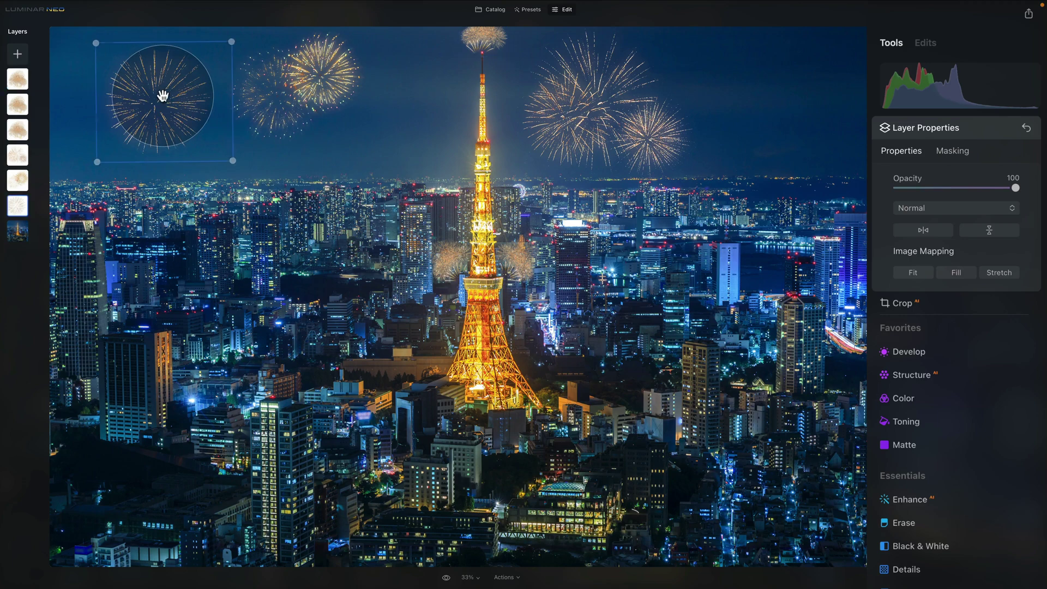
{"action": "left_click_drag", "start_coordinate": [161, 95], "coordinate": [392, 196]}
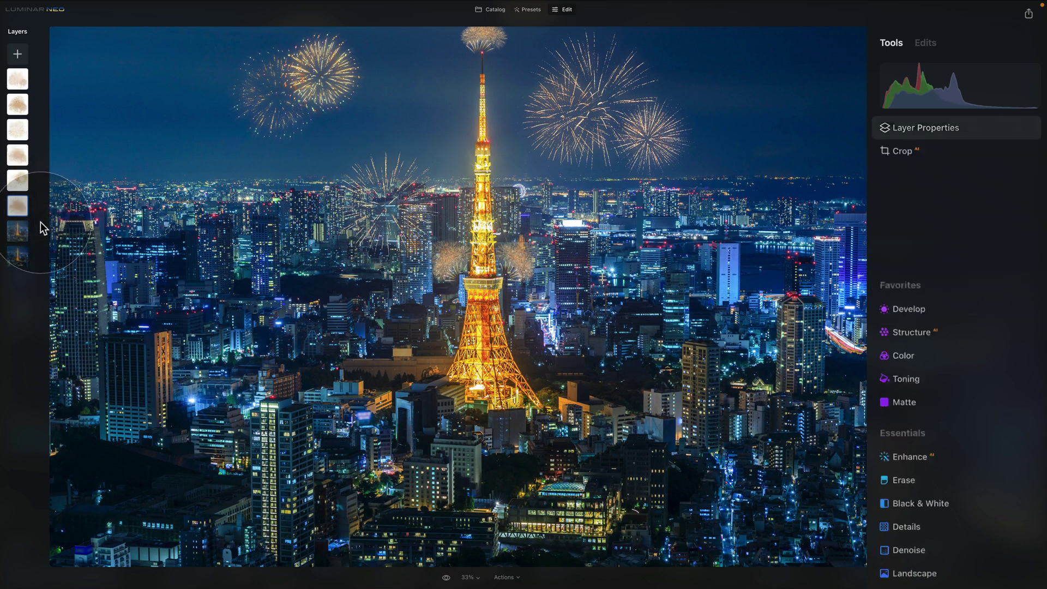
{"action": "left_click_drag", "start_coordinate": [381, 187], "coordinate": [604, 213]}
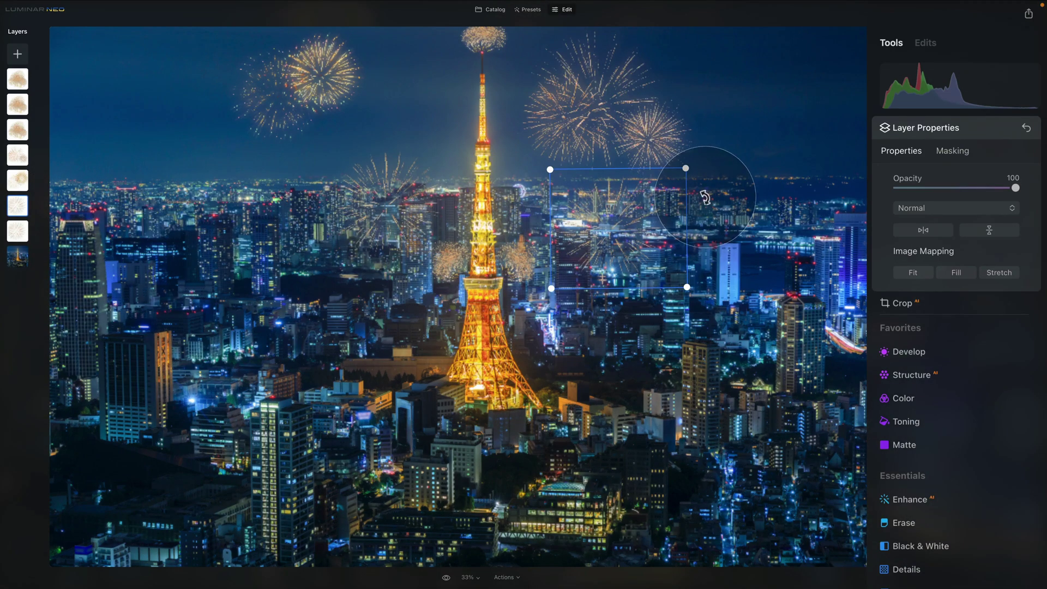
{"action": "left_click_drag", "start_coordinate": [702, 198], "coordinate": [707, 242]}
{"action": "left_click_drag", "start_coordinate": [566, 237], "coordinate": [584, 218]}
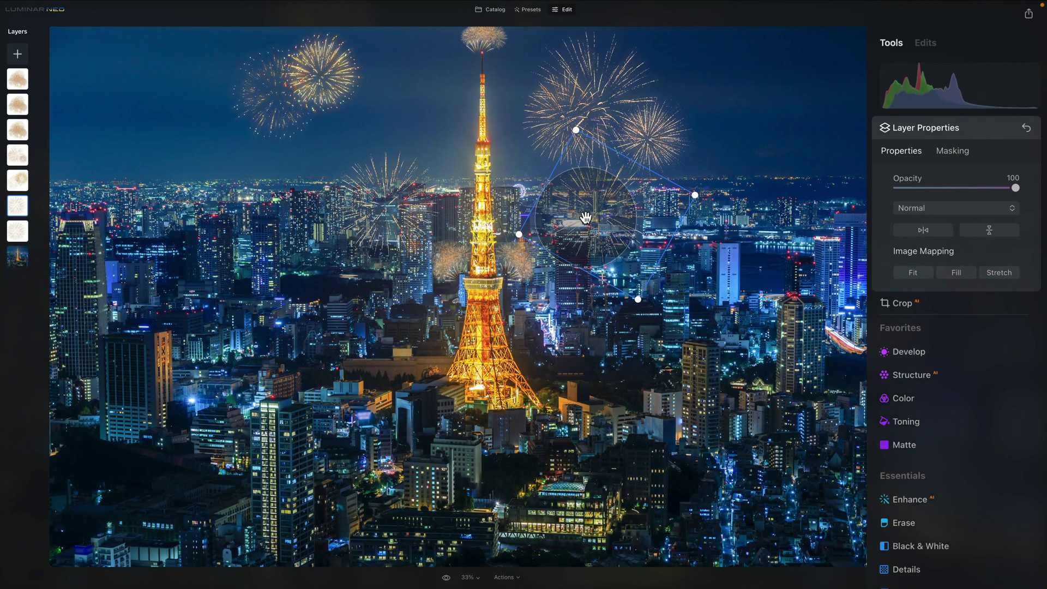
- Shrink the double burst in the sky right of the tower slightly, tilt it clockwise and shift it away from the spire
{"action": "left_click", "coordinate": [671, 140]}
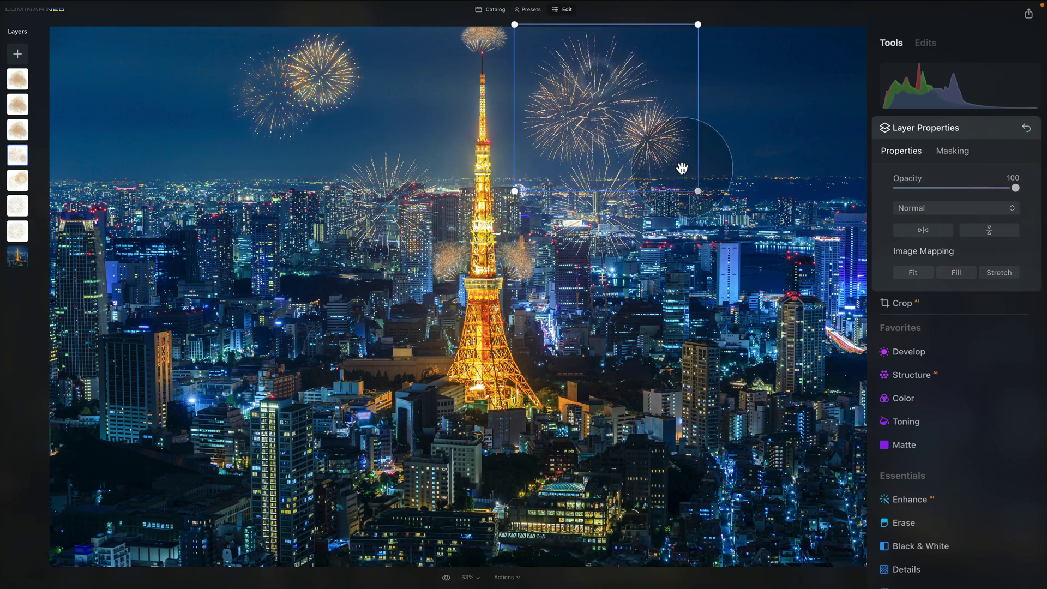
{"action": "left_click_drag", "start_coordinate": [694, 175], "coordinate": [678, 162]}
{"action": "left_click_drag", "start_coordinate": [717, 112], "coordinate": [713, 117]}
{"action": "mouse_move", "coordinate": [597, 99]}
{"action": "left_mouse_down"}
{"action": "mouse_move", "coordinate": [625, 96]}
{"action": "mouse_move", "coordinate": [602, 99]}
{"action": "left_mouse_up"}
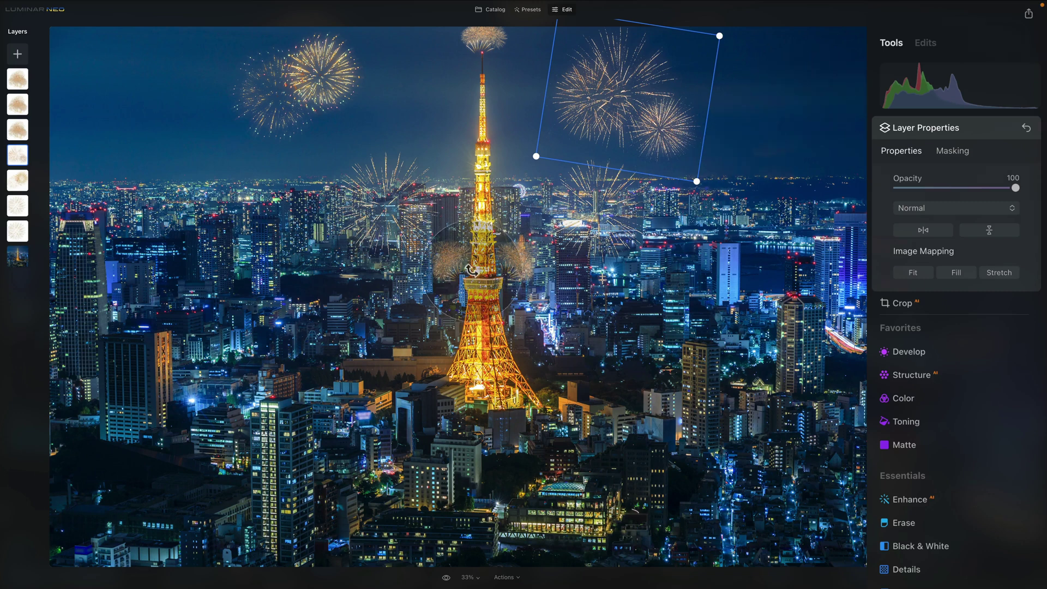
- Duplicate the round burst left of the tower and place the copy in the far-right sky, enlarged and rotated
{"action": "left_click", "coordinate": [400, 192]}
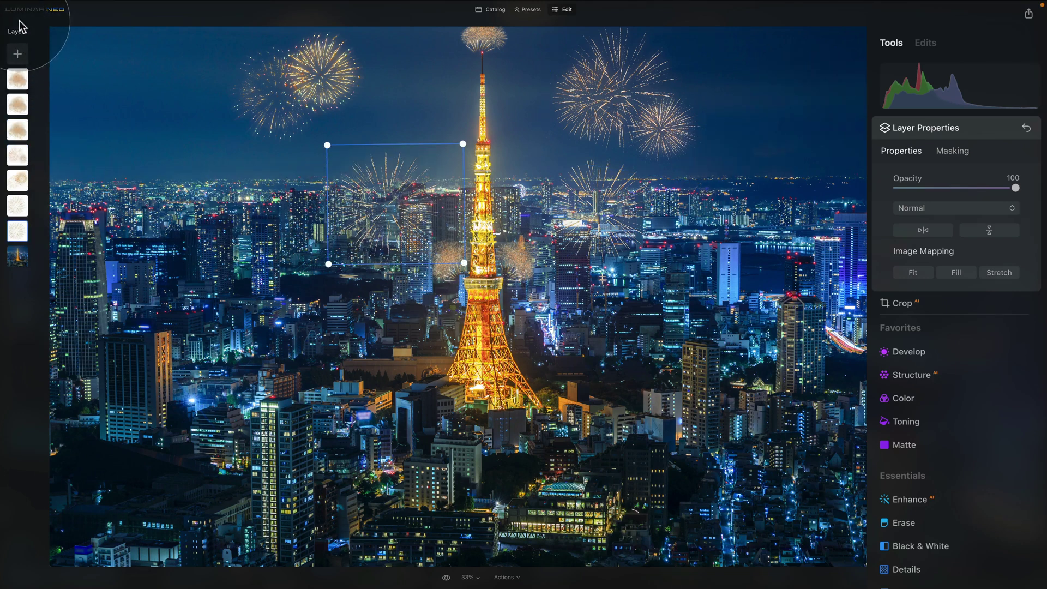
{"action": "right_click", "coordinate": [17, 232]}
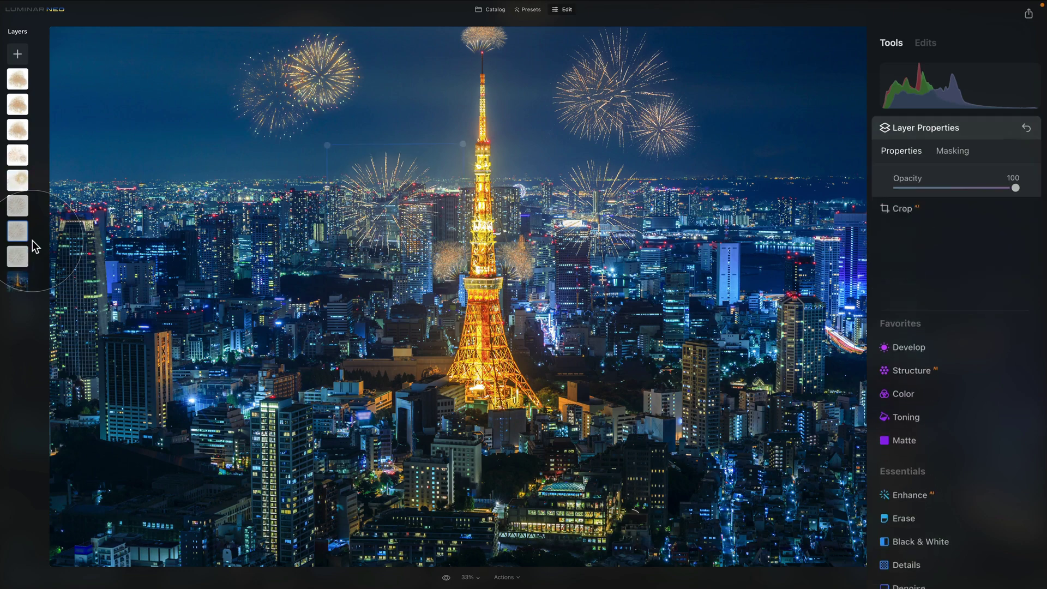
{"action": "left_click_drag", "start_coordinate": [385, 205], "coordinate": [798, 87]}
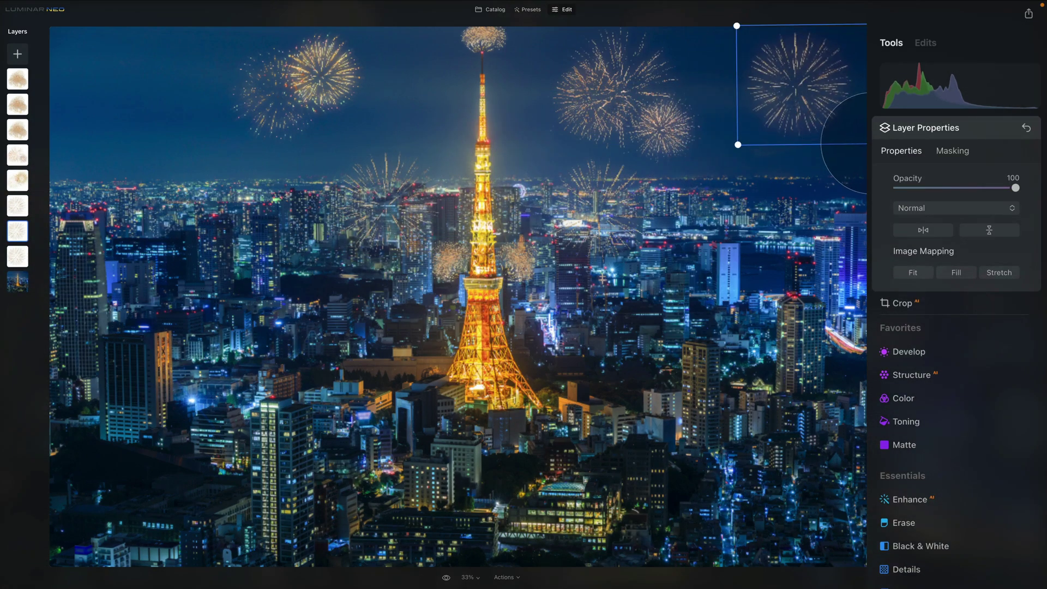
{"action": "left_click_drag", "start_coordinate": [856, 145], "coordinate": [879, 168]}
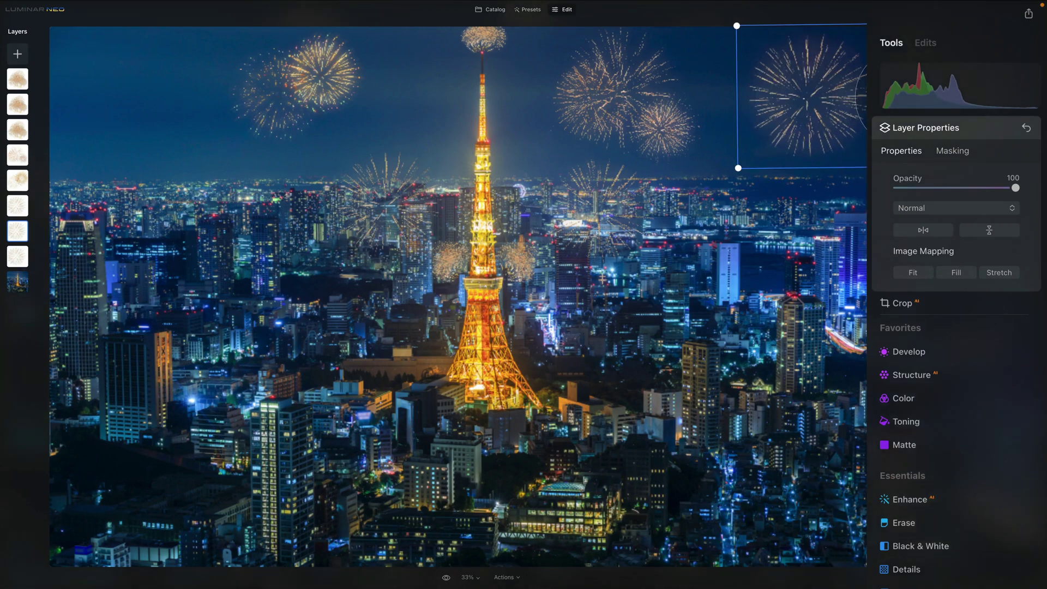
{"action": "left_click_drag", "start_coordinate": [864, 32], "coordinate": [792, 78]}
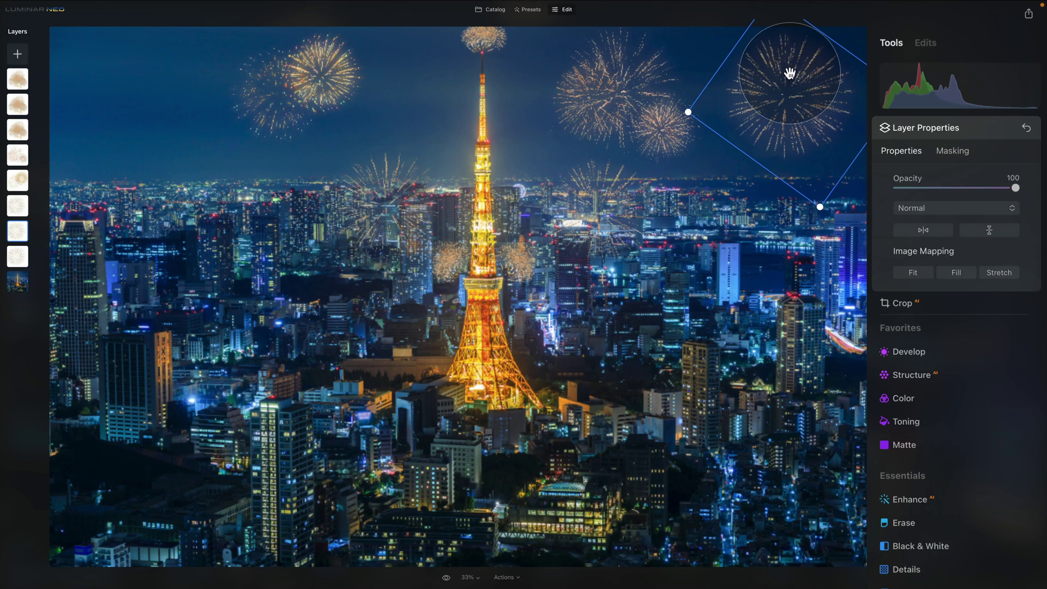
- Enlarge the bright gold double burst in the left sky and move it further left and down toward the skyline
{"action": "left_click", "coordinate": [306, 79]}
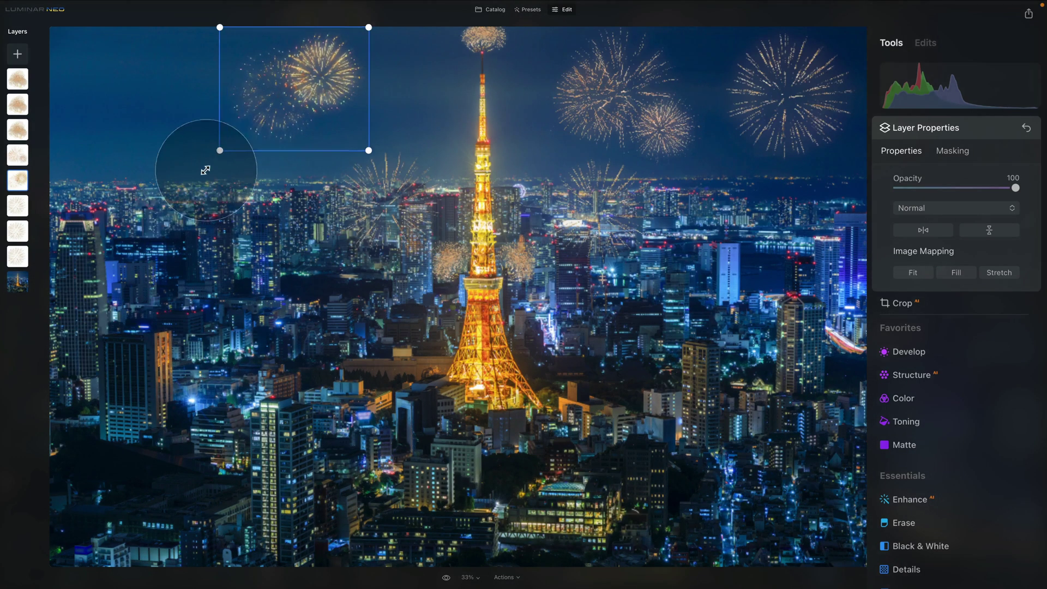
{"action": "left_click_drag", "start_coordinate": [220, 150], "coordinate": [158, 203]}
{"action": "left_click_drag", "start_coordinate": [346, 65], "coordinate": [242, 110]}
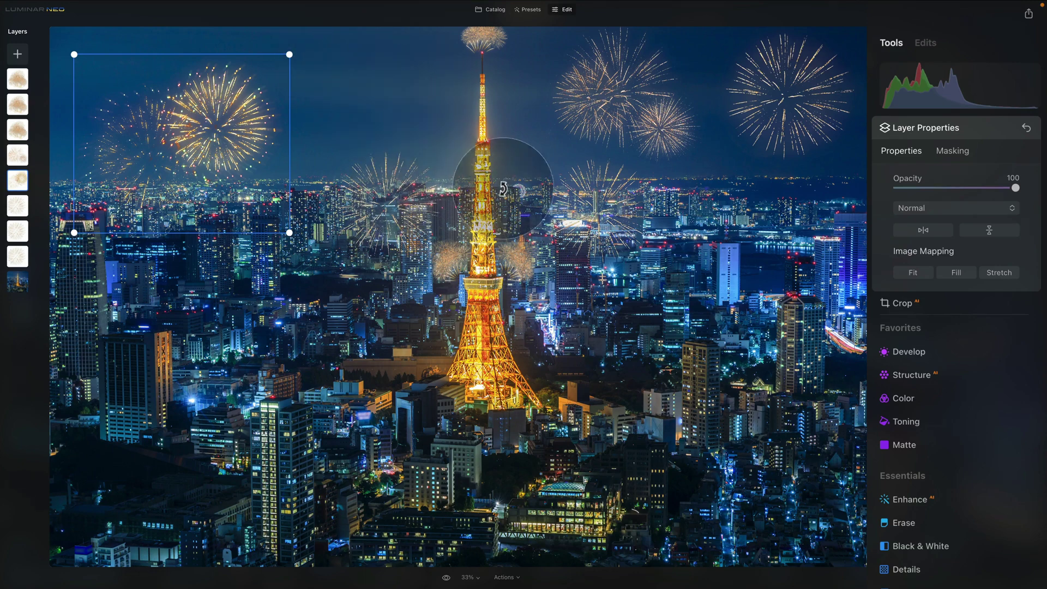
- Duplicate the tilted double burst, flip the copy horizontally and place it slightly enlarged left of the tower's tip, partly beyond the photo's upper edge
{"action": "left_click", "coordinate": [627, 75]}
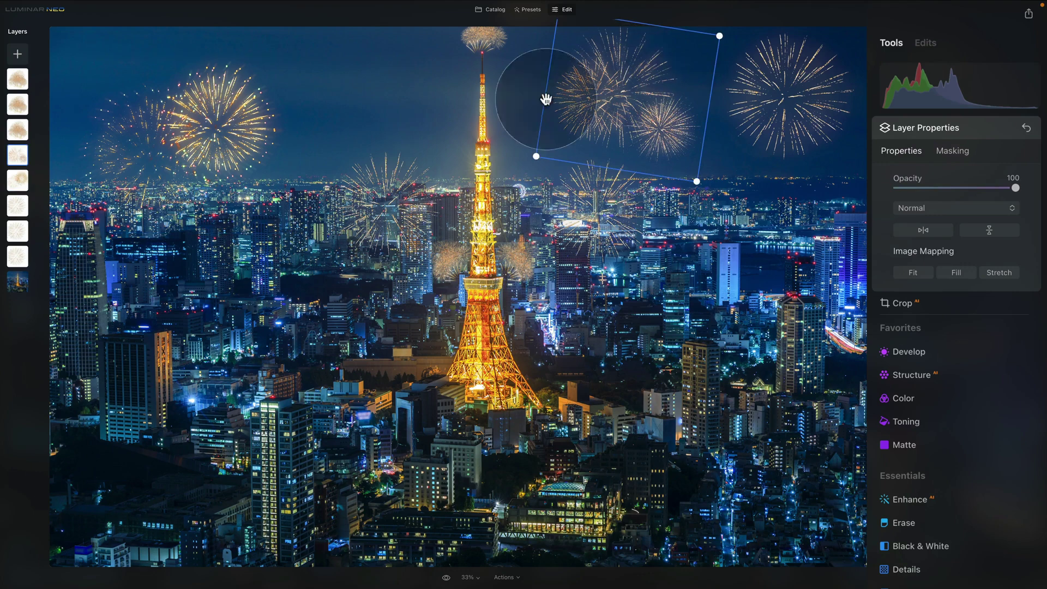
{"action": "right_click", "coordinate": [19, 156]}
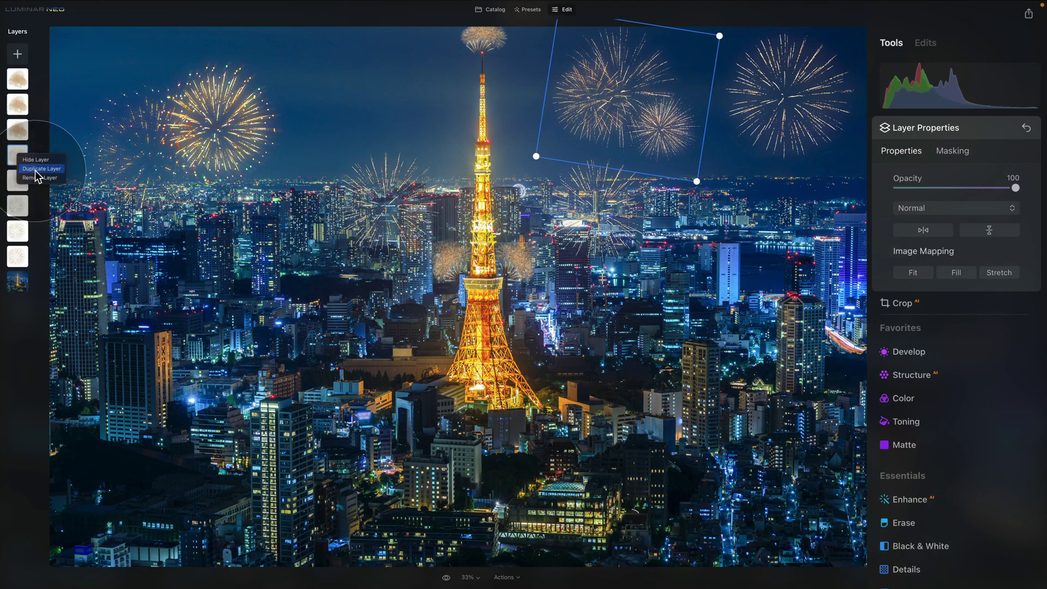
{"action": "left_click", "coordinate": [33, 169]}
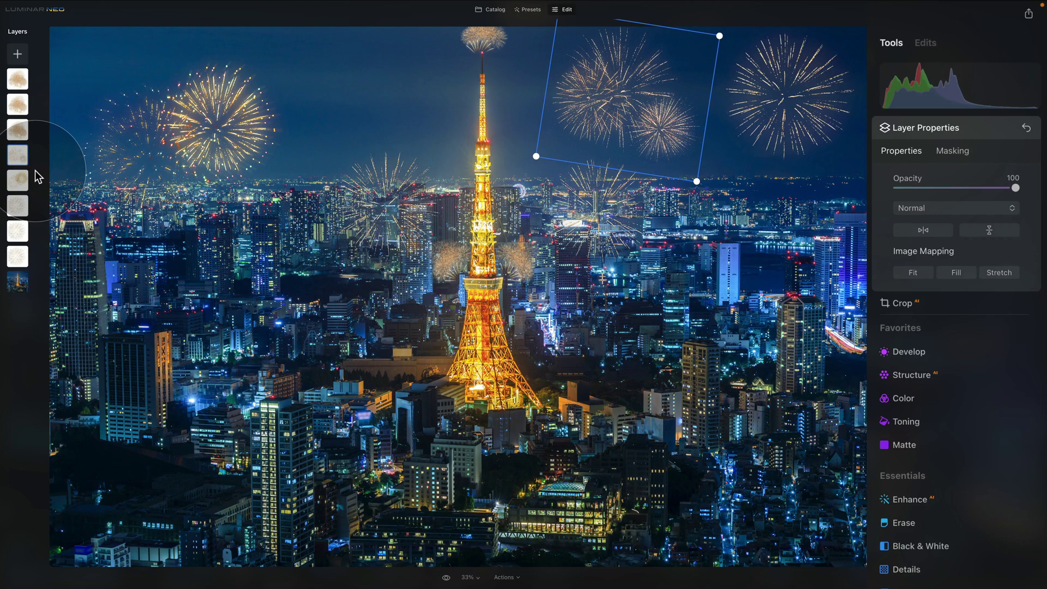
{"action": "left_click_drag", "start_coordinate": [615, 104], "coordinate": [346, 91]}
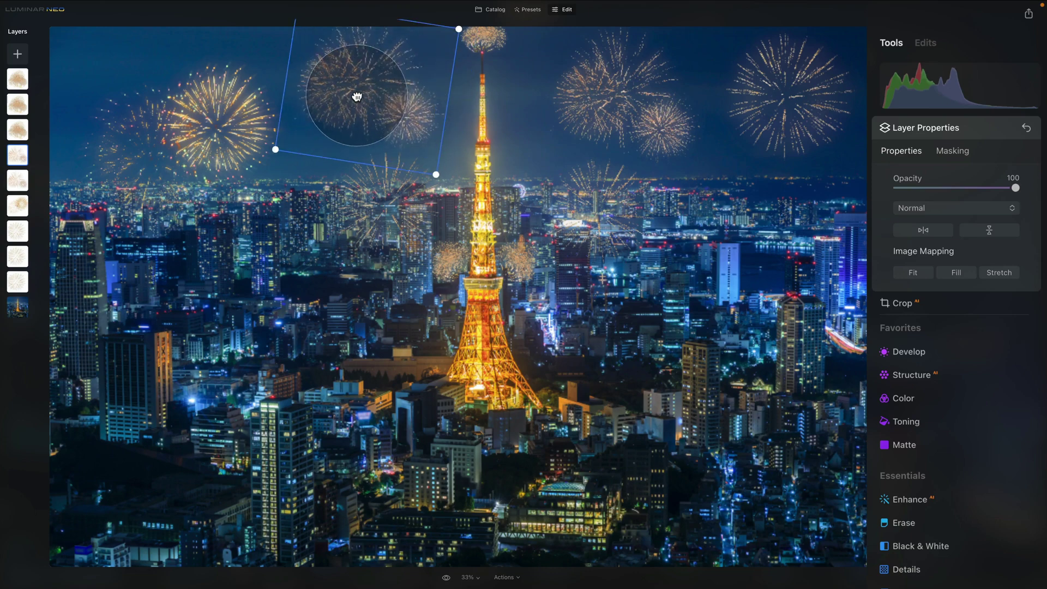
{"action": "left_click", "coordinate": [941, 226]}
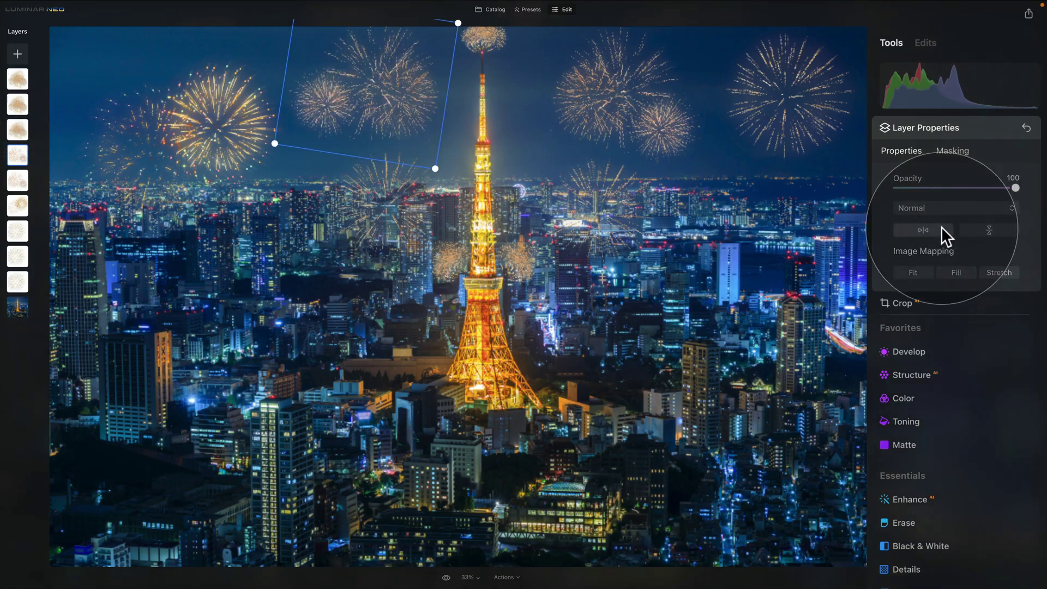
{"action": "left_click_drag", "start_coordinate": [420, 108], "coordinate": [409, 86]}
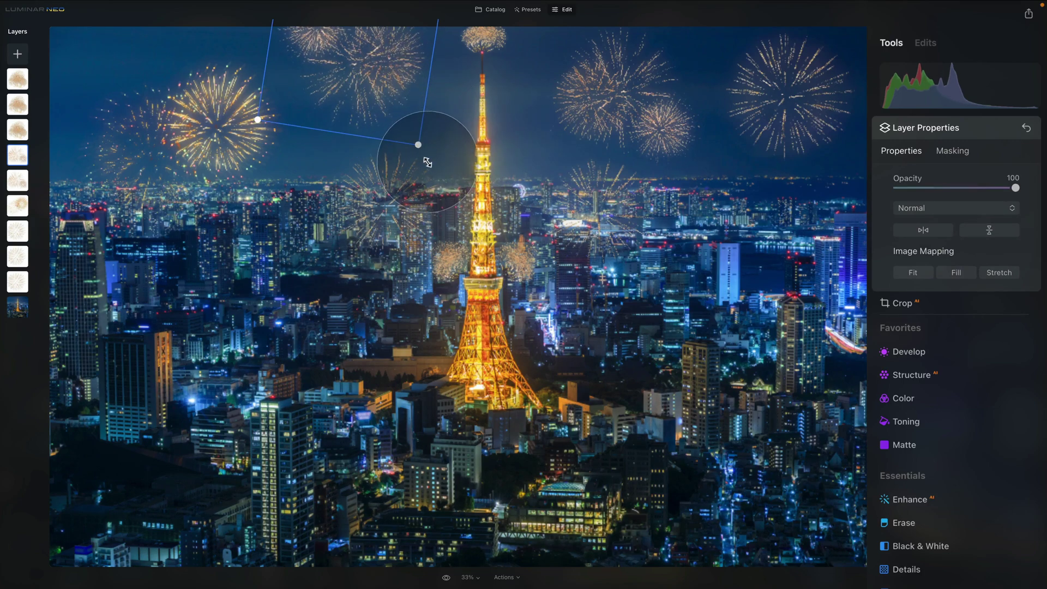
{"action": "left_click_drag", "start_coordinate": [434, 168], "coordinate": [443, 177]}
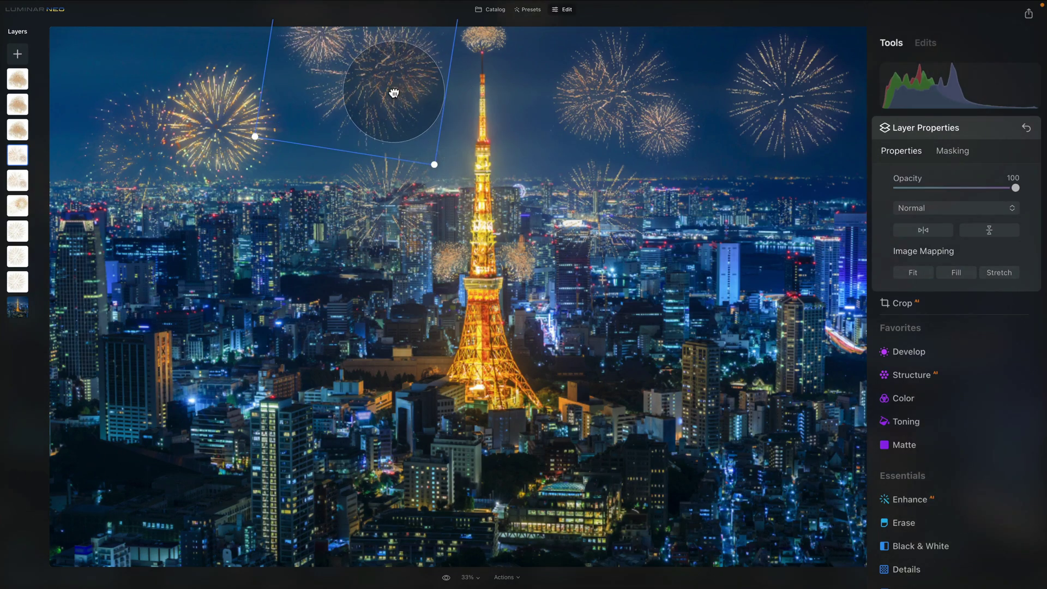
{"action": "left_click_drag", "start_coordinate": [392, 92], "coordinate": [389, 86]}
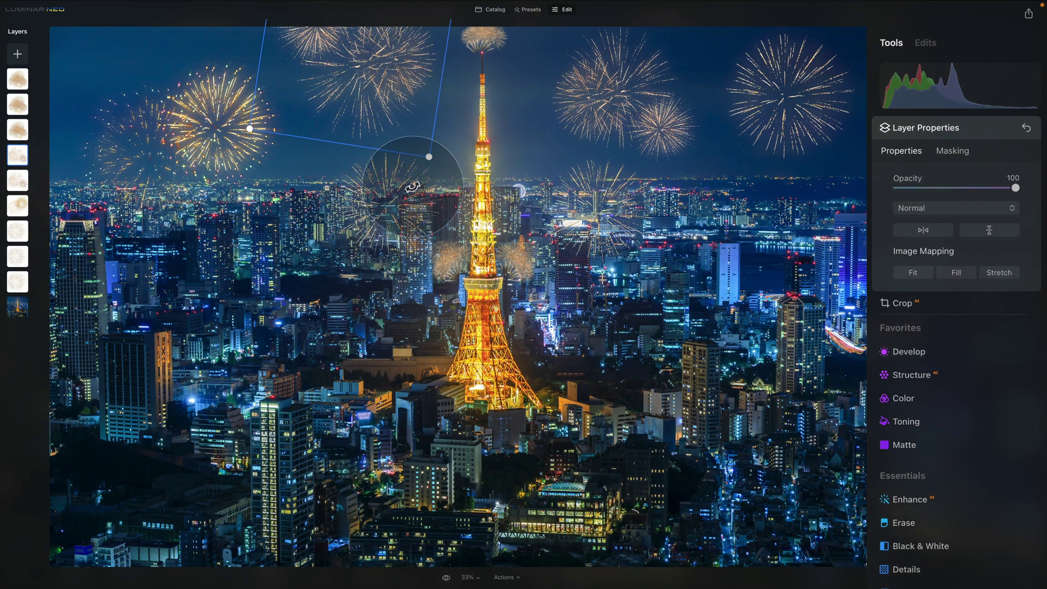
- Nudge the round burst left of the tower toward it and shift the double burst right of the spire slightly up and outward
{"action": "left_click_drag", "start_coordinate": [388, 201], "coordinate": [388, 218]}
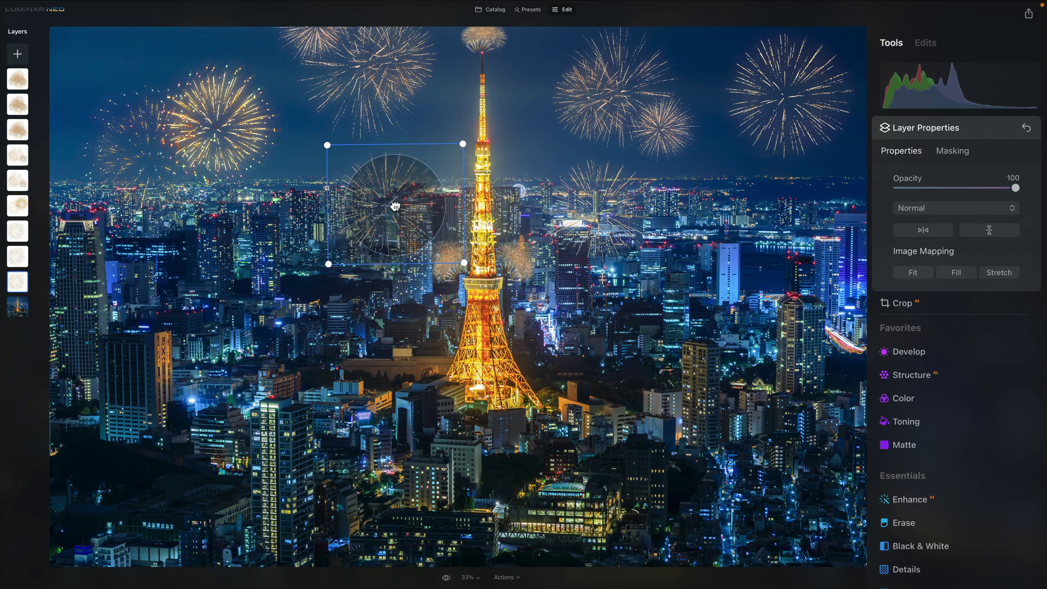
{"action": "left_click", "coordinate": [609, 218]}
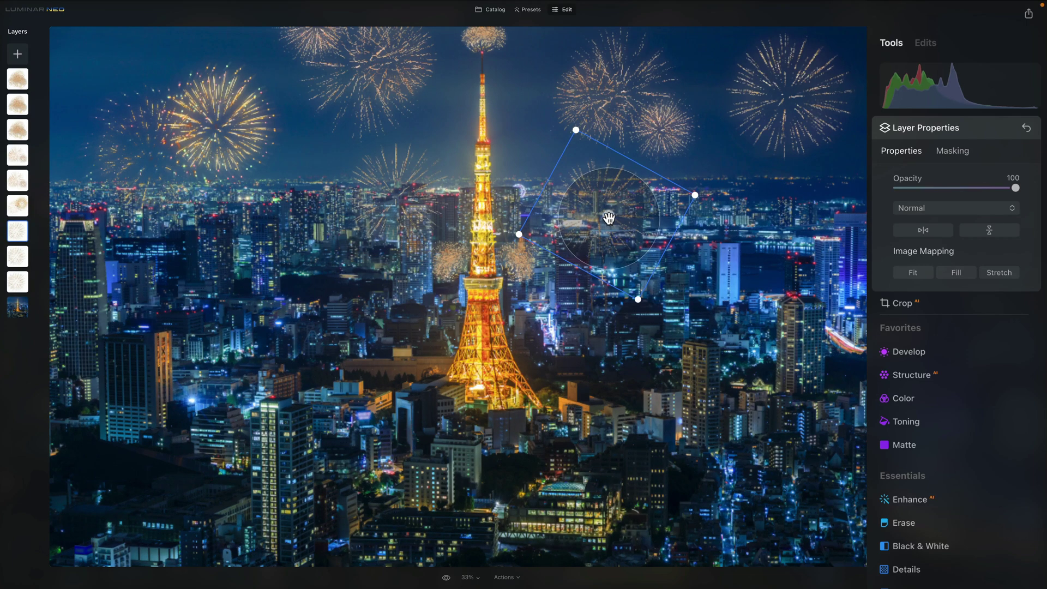
{"action": "left_click", "coordinate": [617, 98]}
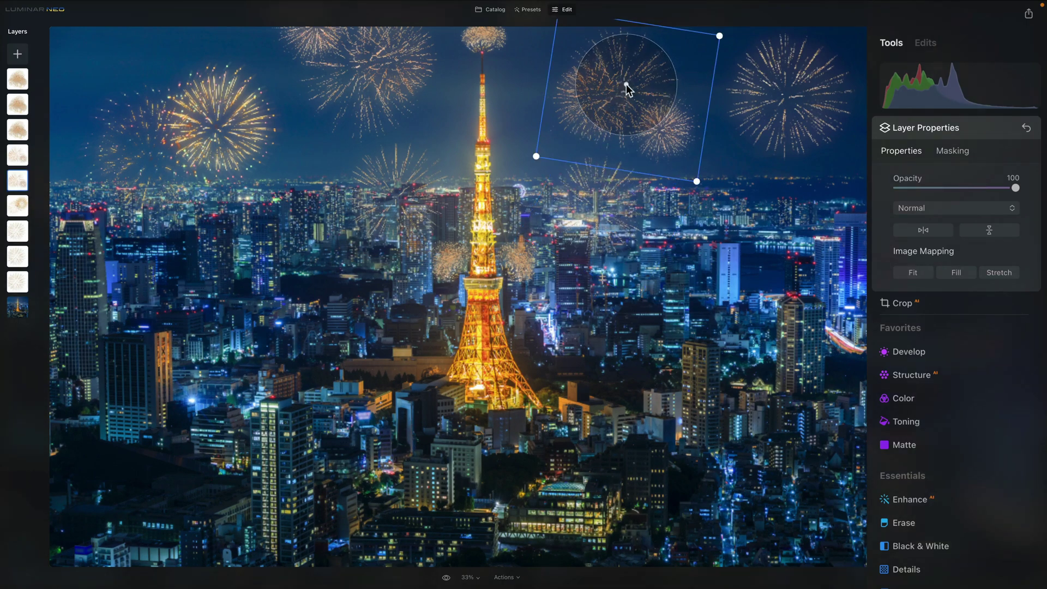
- Enlarge the bright gold double burst at the far left a little more and nudge it back toward the tower
{"action": "left_click", "coordinate": [175, 166]}
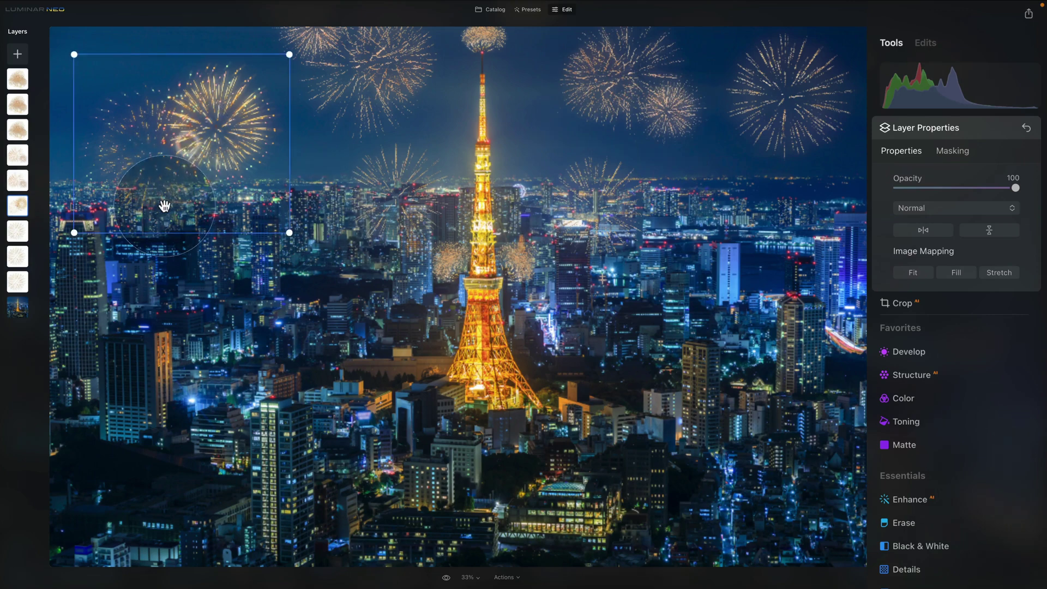
{"action": "left_click_drag", "start_coordinate": [74, 233], "coordinate": [50, 255]}
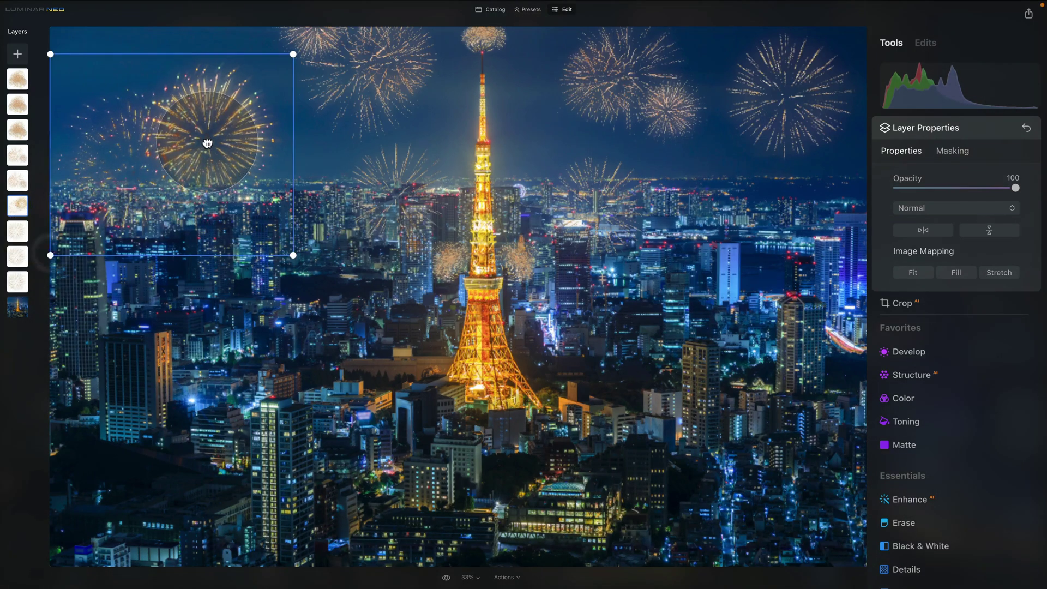
{"action": "left_click_drag", "start_coordinate": [207, 143], "coordinate": [212, 141]}
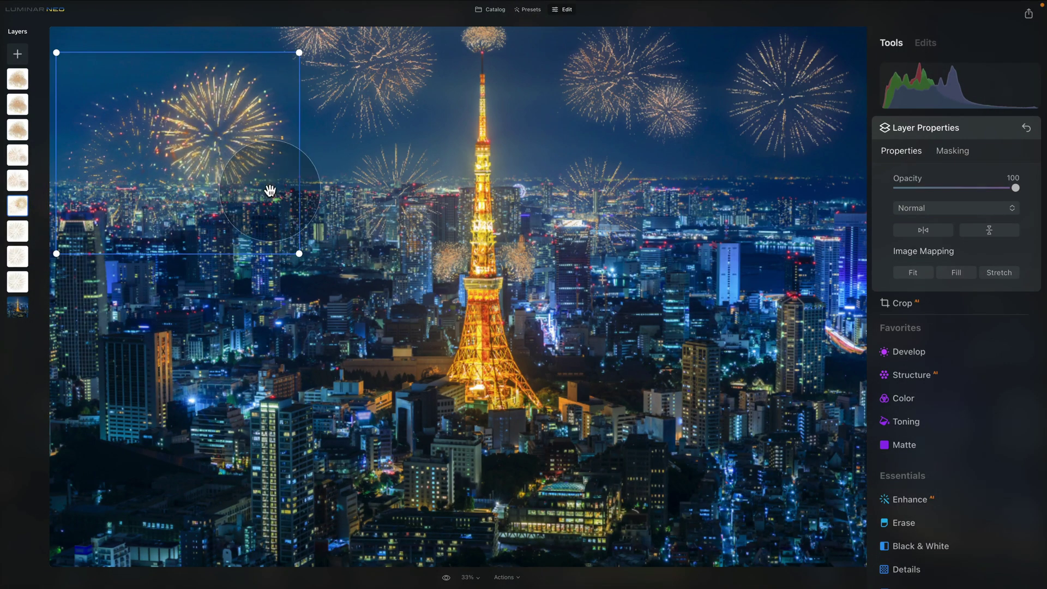
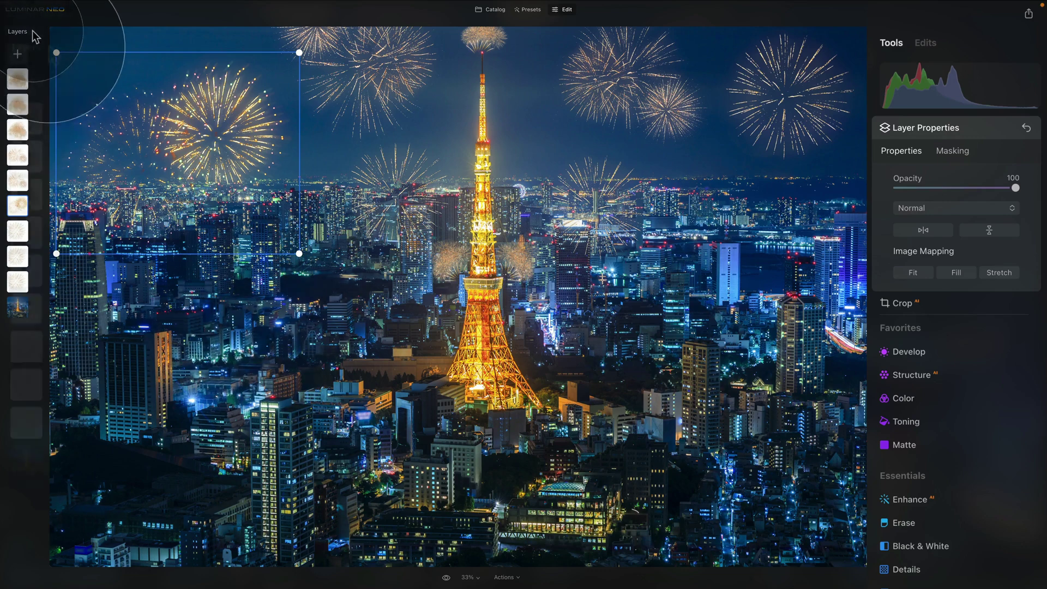
- Add the solid orange image as a new layer and stretch it sideways to cover the whole photo
{"action": "left_click", "coordinate": [39, 81]}
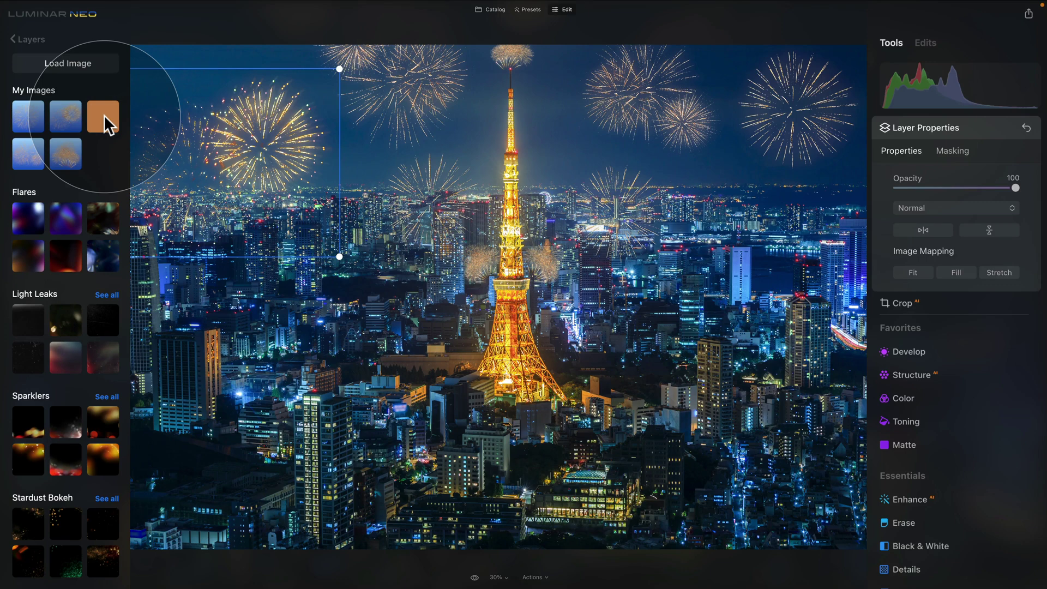
{"action": "left_click", "coordinate": [103, 115]}
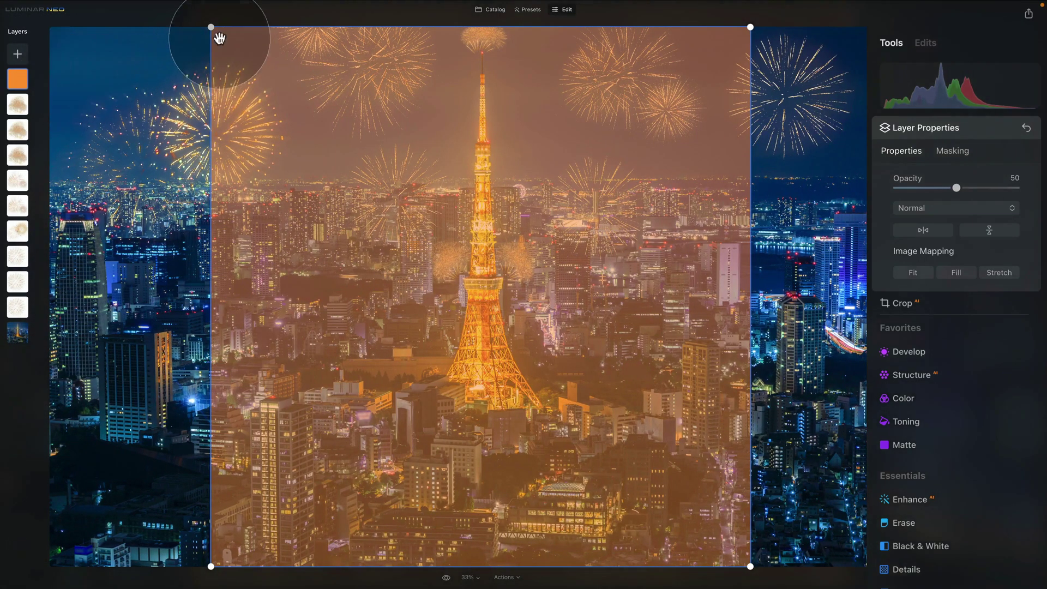
{"action": "left_click_drag", "start_coordinate": [211, 115], "coordinate": [50, 119]}
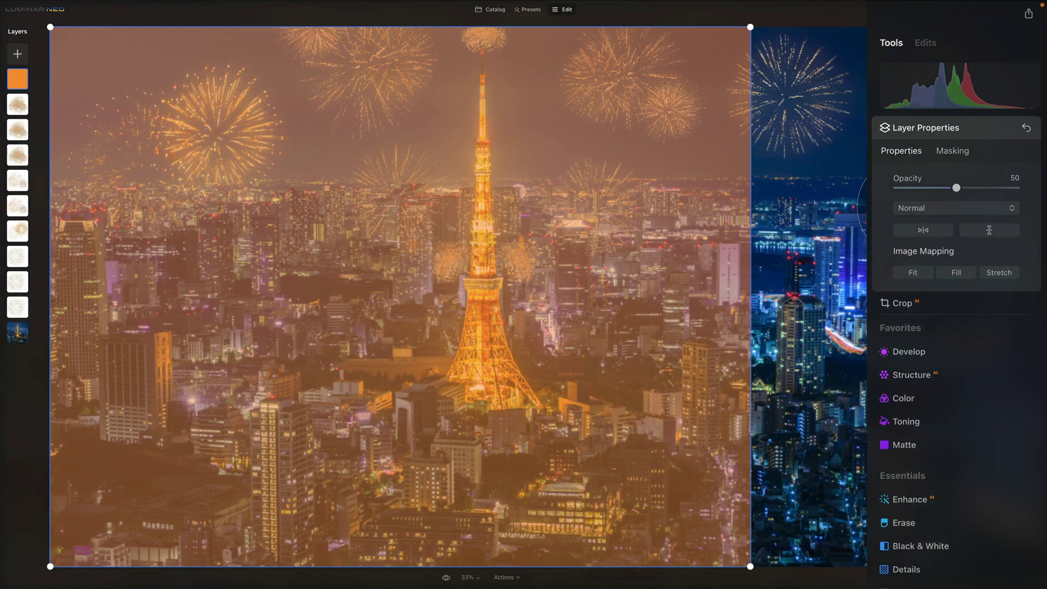
{"action": "left_click_drag", "start_coordinate": [750, 180], "coordinate": [867, 180]}
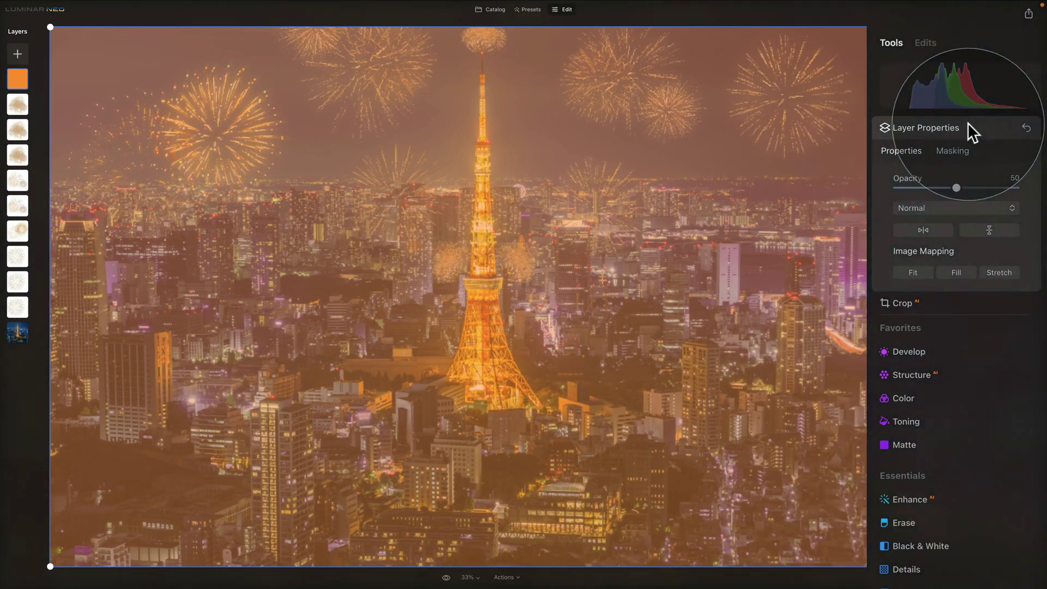
- Set the orange layer's opacity to 100 and its blend mode to Overlay
{"action": "left_click_drag", "start_coordinate": [957, 188], "coordinate": [1042, 188]}
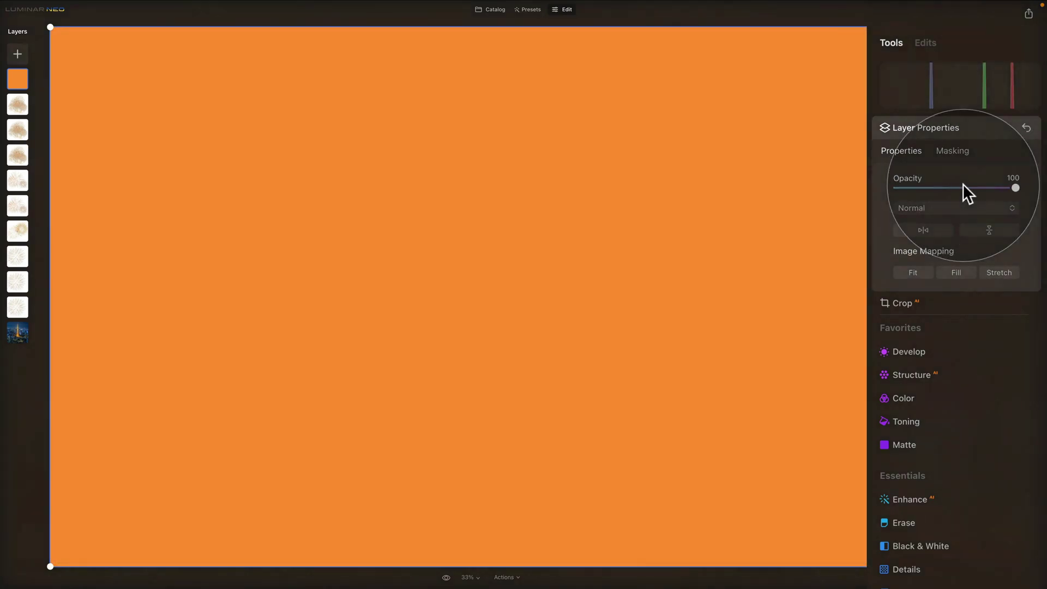
{"action": "left_click", "coordinate": [947, 207]}
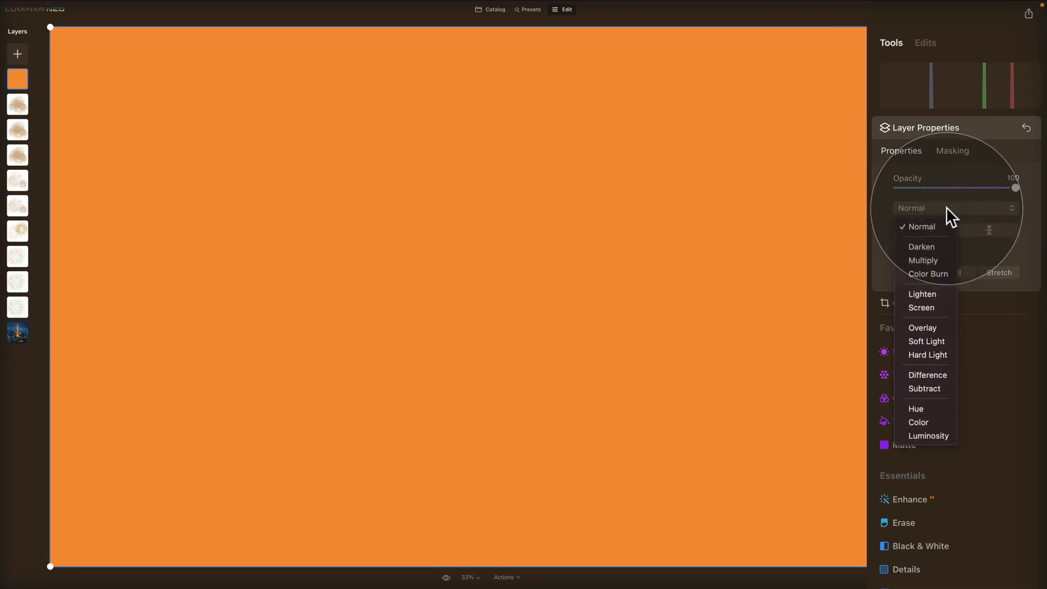
{"action": "left_click", "coordinate": [934, 326]}
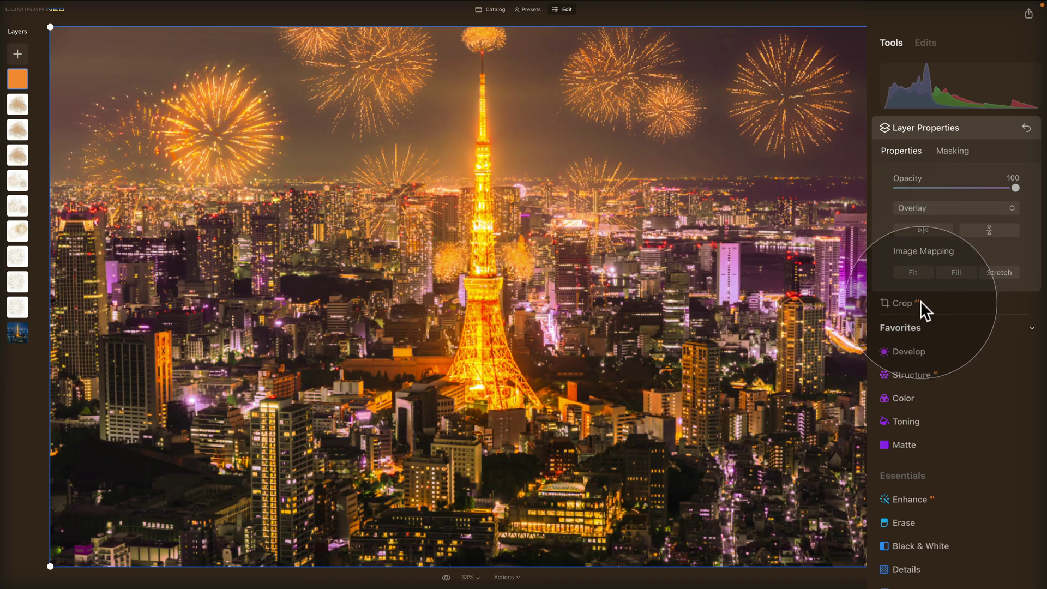
- Set the orange layer's blend mode to Soft Light and start a masking brush on it in Paint mode
{"action": "left_click", "coordinate": [918, 206]}
{"action": "left_click", "coordinate": [942, 338]}
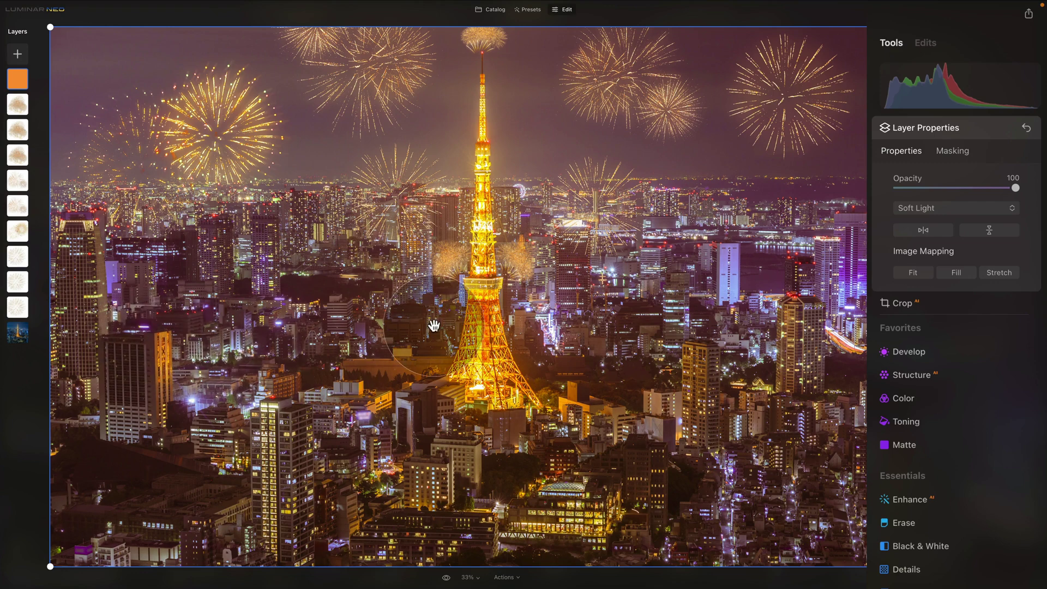
{"action": "left_click", "coordinate": [955, 155]}
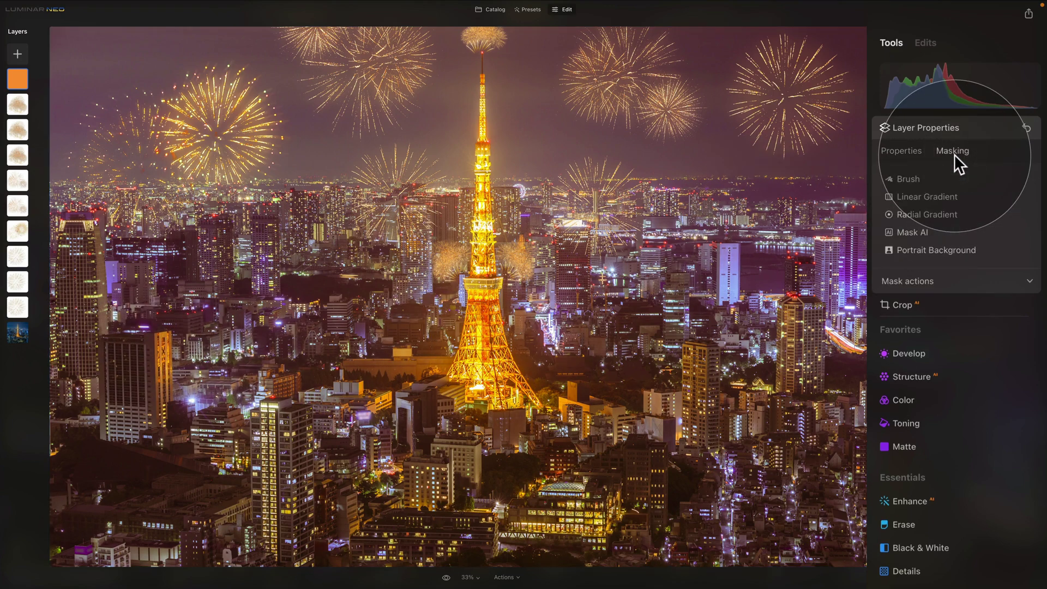
{"action": "left_click", "coordinate": [910, 179]}
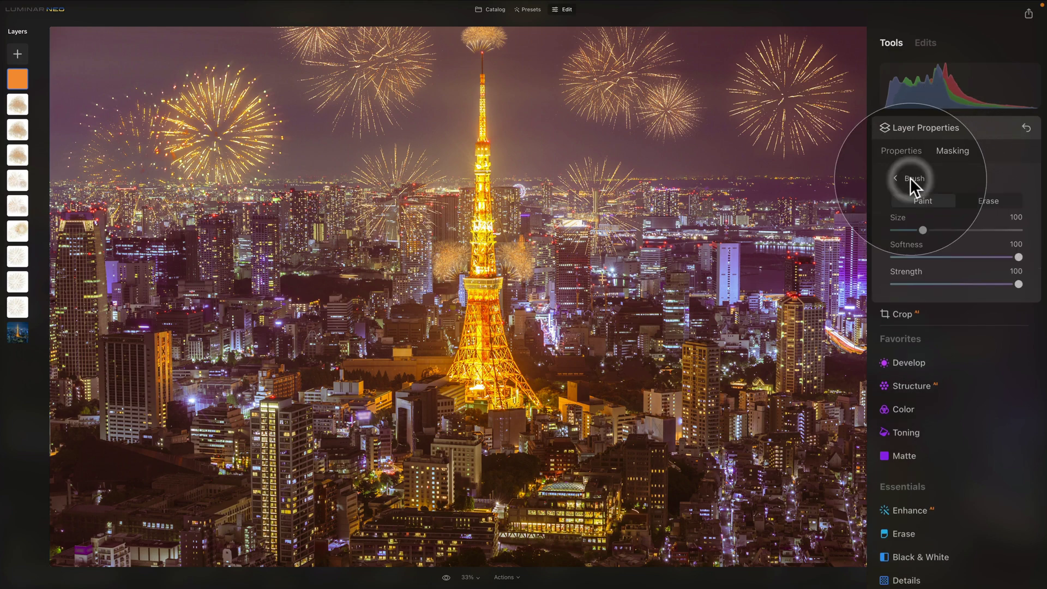
{"action": "left_click", "coordinate": [926, 203]}
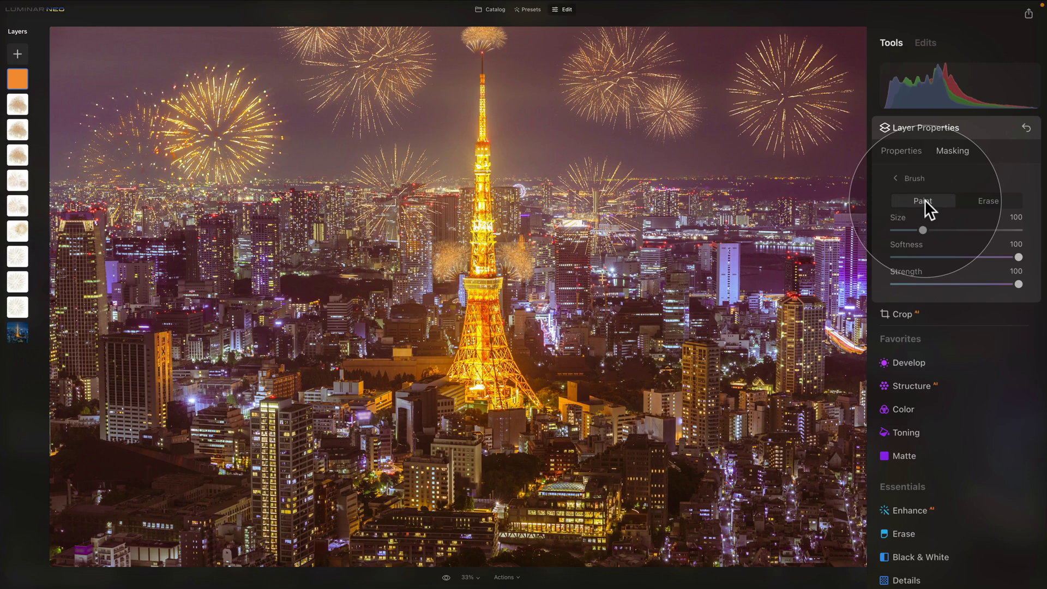
{"action": "left_click", "coordinate": [925, 206]}
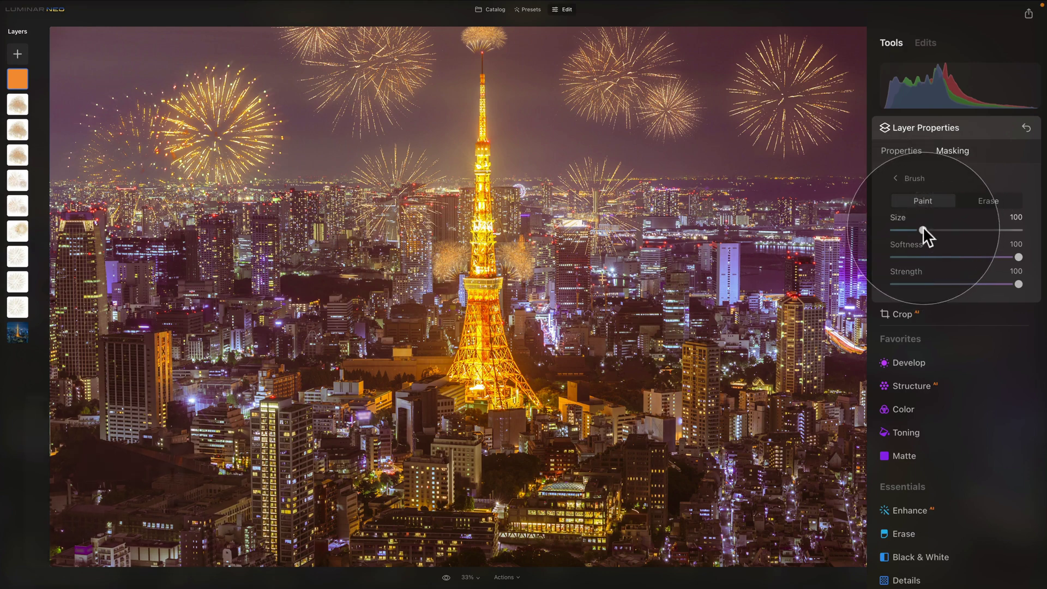
- Set the orange layer's mask brush to size 221 and strength 30
{"action": "left_click_drag", "start_coordinate": [923, 226], "coordinate": [969, 230]}
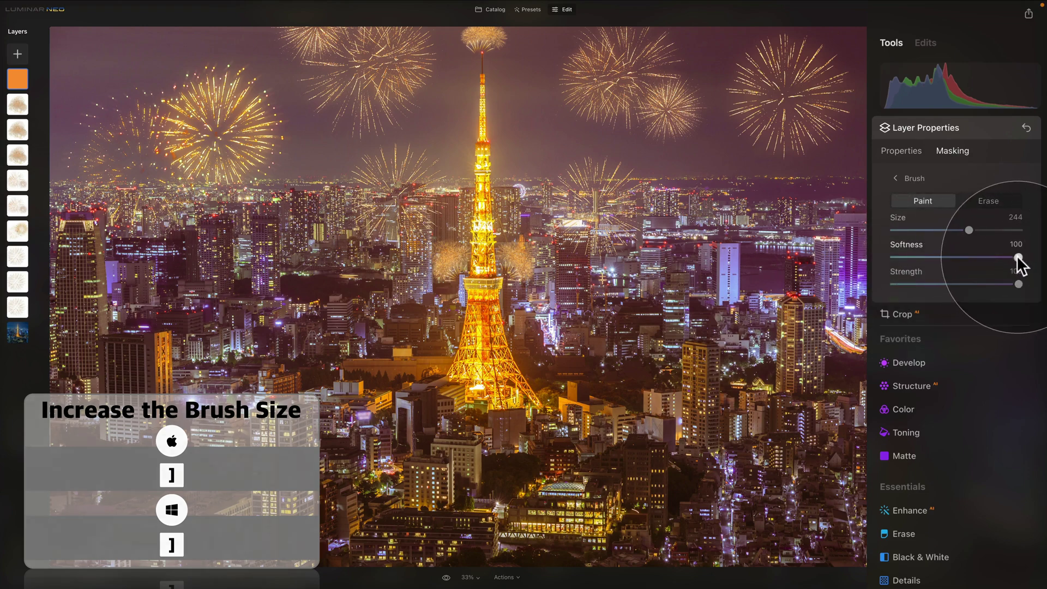
{"action": "left_click_drag", "start_coordinate": [919, 283], "coordinate": [933, 285]}
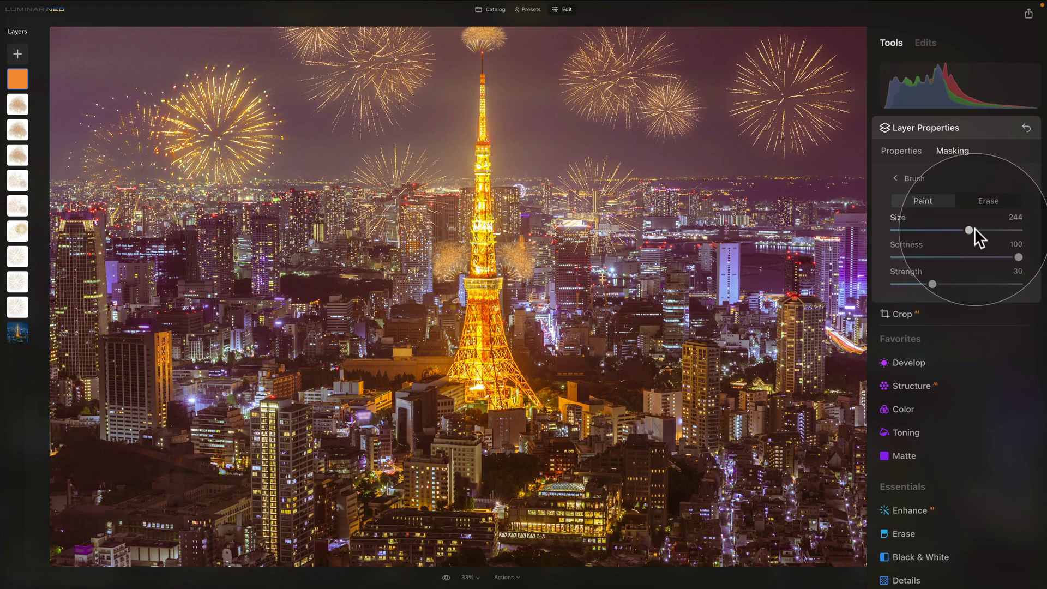
{"action": "key", "text": "bracketleft"}
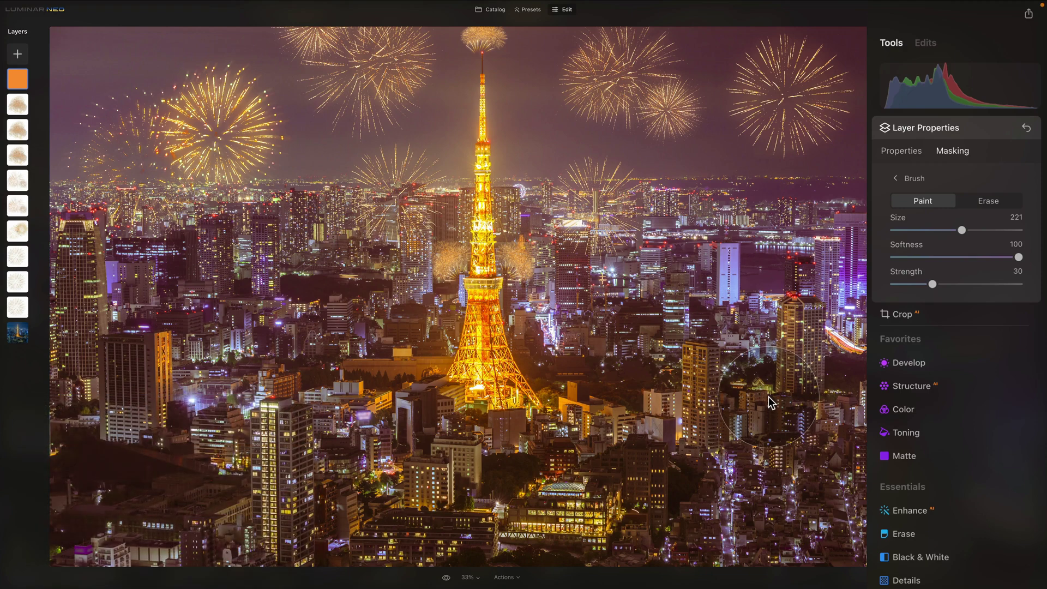
- Paint the orange layer's mask lightly over the tall lit building at the right and the area below it
{"action": "key", "text": "backslash"}
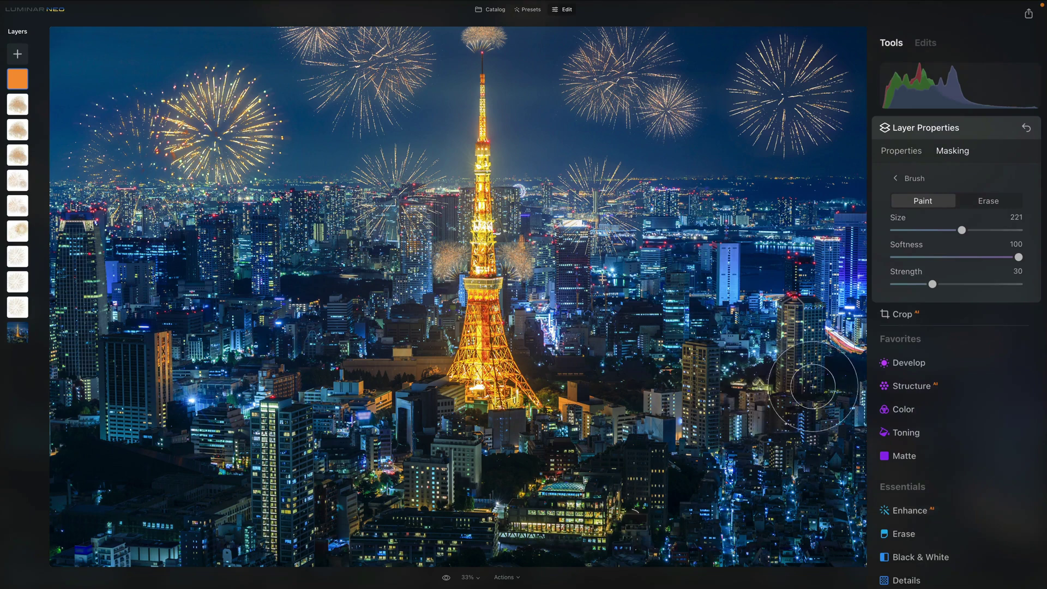
{"action": "mouse_move", "coordinate": [813, 384]}
{"action": "left_mouse_down"}
{"action": "mouse_move", "coordinate": [801, 388]}
{"action": "mouse_move", "coordinate": [802, 303]}
{"action": "mouse_move", "coordinate": [791, 382]}
{"action": "mouse_move", "coordinate": [826, 416]}
{"action": "left_mouse_up"}
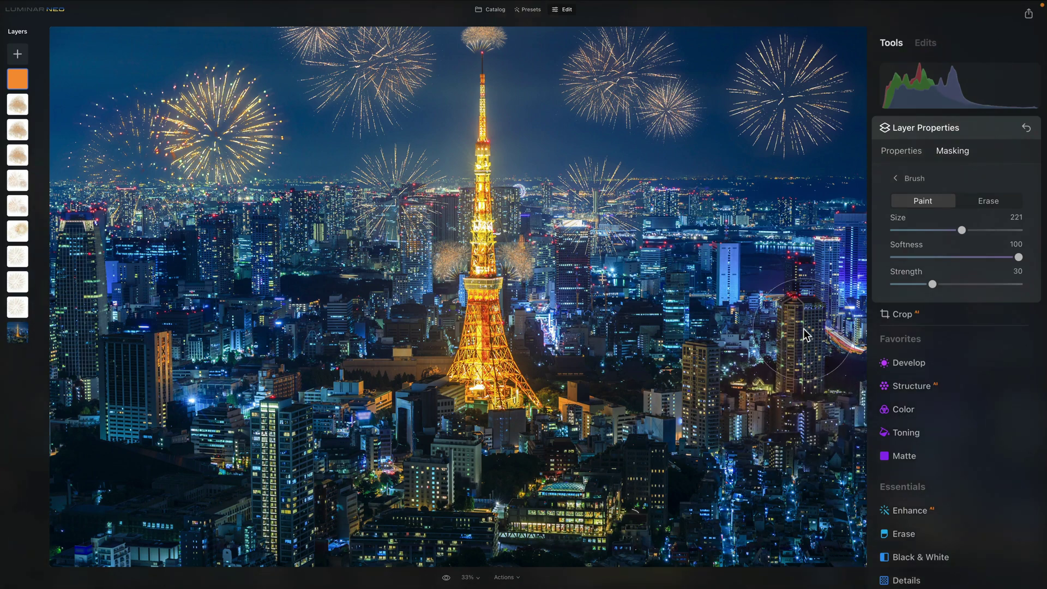
{"action": "mouse_move", "coordinate": [802, 377]}
{"action": "left_mouse_down"}
{"action": "mouse_move", "coordinate": [772, 376]}
{"action": "mouse_move", "coordinate": [795, 385]}
{"action": "mouse_move", "coordinate": [778, 385]}
{"action": "mouse_move", "coordinate": [789, 332]}
{"action": "left_mouse_up"}
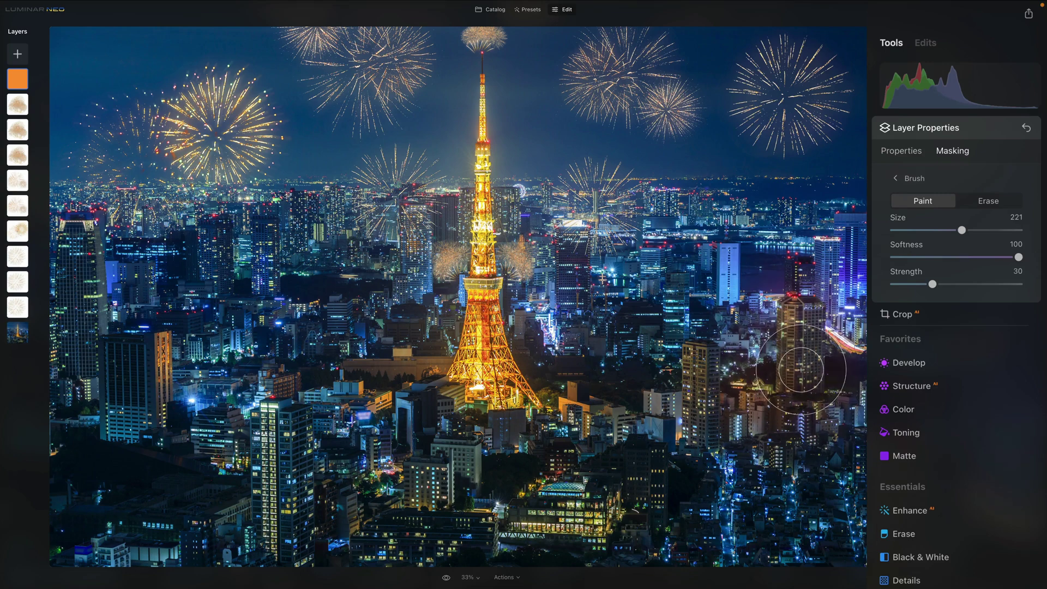
- Set the mask brush strength to 50 and paint the orange tint over the buildings to the right, lower right and left of the tower
{"action": "left_click_drag", "start_coordinate": [933, 285], "coordinate": [957, 284]}
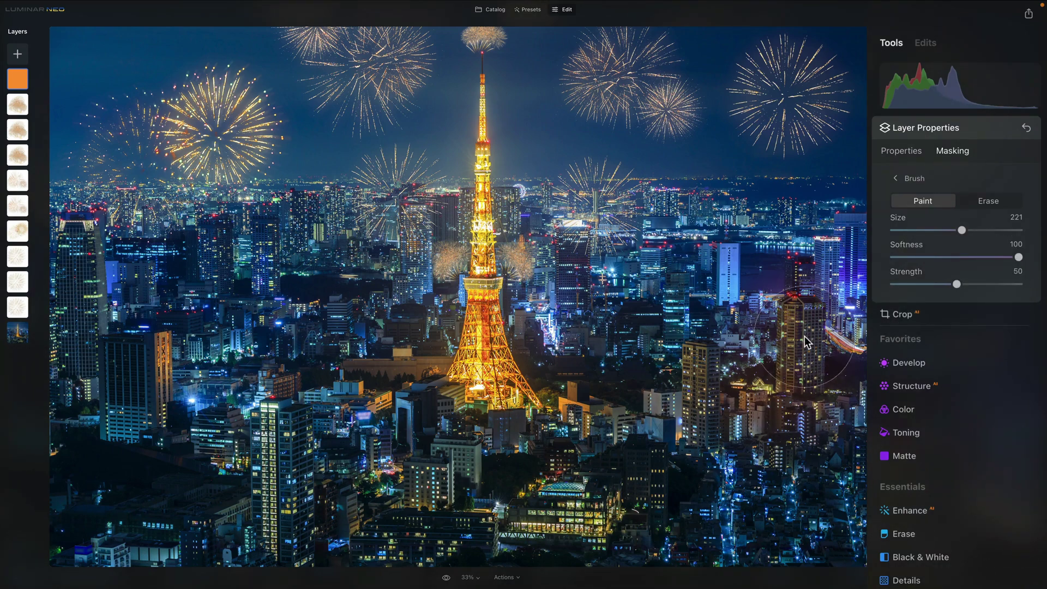
{"action": "mouse_move", "coordinate": [791, 385]}
{"action": "left_mouse_down"}
{"action": "mouse_move", "coordinate": [825, 387]}
{"action": "mouse_move", "coordinate": [826, 436]}
{"action": "left_mouse_up"}
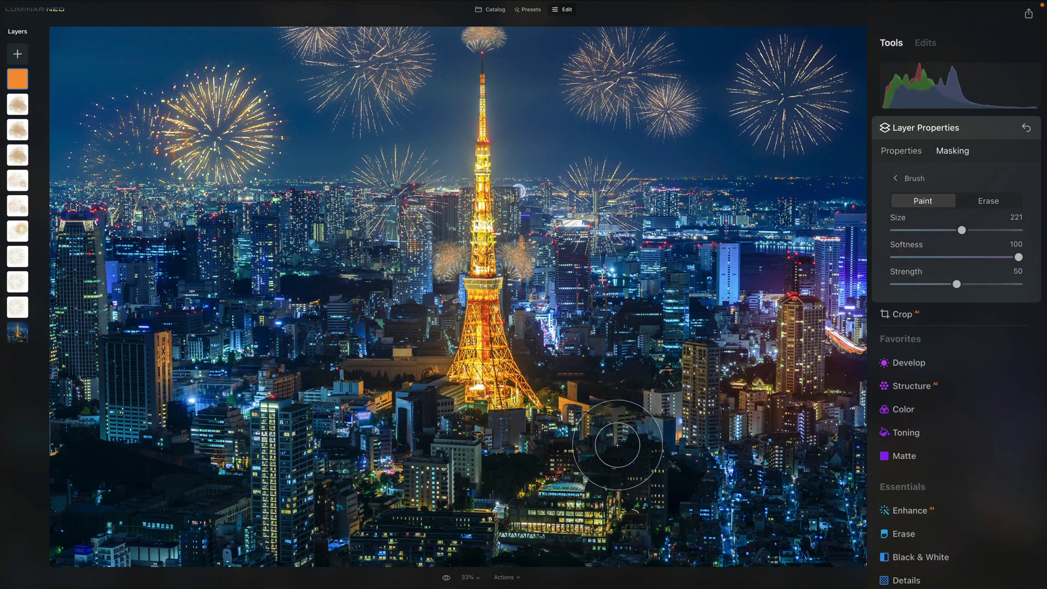
{"action": "mouse_move", "coordinate": [597, 454]}
{"action": "left_mouse_down"}
{"action": "mouse_move", "coordinate": [611, 434]}
{"action": "mouse_move", "coordinate": [617, 463]}
{"action": "mouse_move", "coordinate": [601, 459]}
{"action": "mouse_move", "coordinate": [626, 431]}
{"action": "mouse_move", "coordinate": [618, 441]}
{"action": "mouse_move", "coordinate": [604, 430]}
{"action": "mouse_move", "coordinate": [614, 432]}
{"action": "mouse_move", "coordinate": [577, 441]}
{"action": "mouse_move", "coordinate": [611, 426]}
{"action": "mouse_move", "coordinate": [607, 455]}
{"action": "mouse_move", "coordinate": [576, 444]}
{"action": "mouse_move", "coordinate": [583, 427]}
{"action": "mouse_move", "coordinate": [605, 435]}
{"action": "mouse_move", "coordinate": [601, 449]}
{"action": "mouse_move", "coordinate": [583, 440]}
{"action": "mouse_move", "coordinate": [668, 478]}
{"action": "left_mouse_up"}
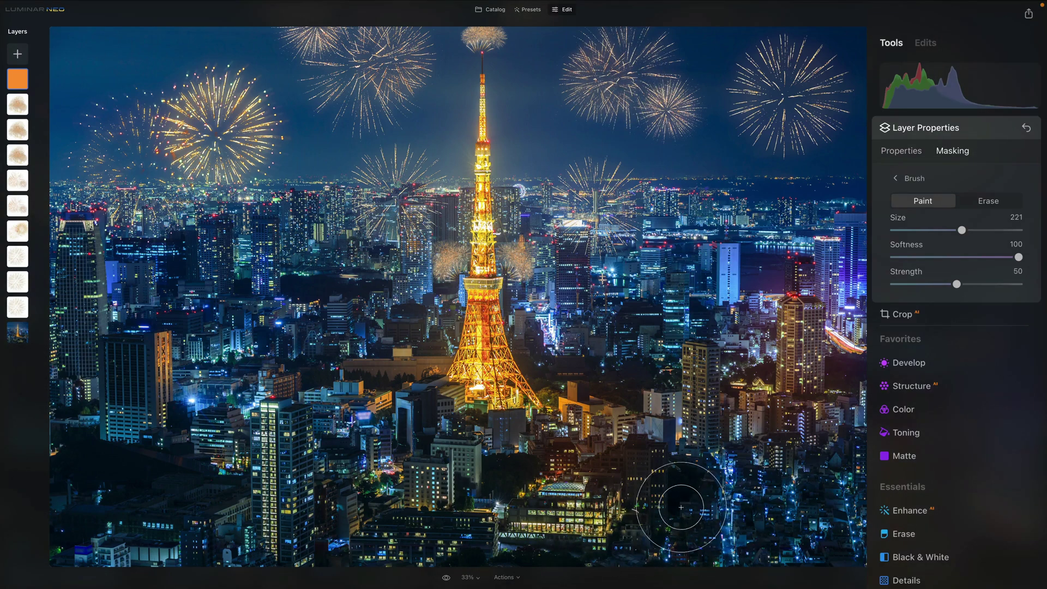
{"action": "mouse_move", "coordinate": [587, 535]}
{"action": "left_mouse_down"}
{"action": "mouse_move", "coordinate": [698, 508]}
{"action": "mouse_move", "coordinate": [614, 547]}
{"action": "mouse_move", "coordinate": [677, 524]}
{"action": "mouse_move", "coordinate": [619, 548]}
{"action": "mouse_move", "coordinate": [634, 541]}
{"action": "mouse_move", "coordinate": [654, 564]}
{"action": "mouse_move", "coordinate": [671, 547]}
{"action": "left_mouse_up"}
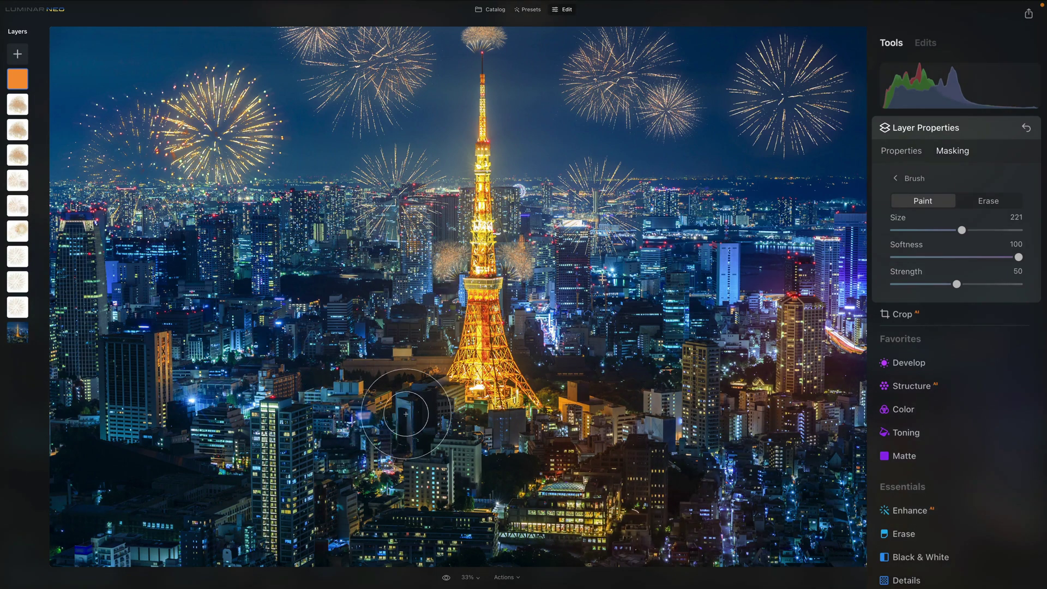
{"action": "mouse_move", "coordinate": [409, 416]}
{"action": "left_mouse_down"}
{"action": "mouse_move", "coordinate": [339, 409]}
{"action": "mouse_move", "coordinate": [405, 410]}
{"action": "mouse_move", "coordinate": [418, 421]}
{"action": "left_mouse_up"}
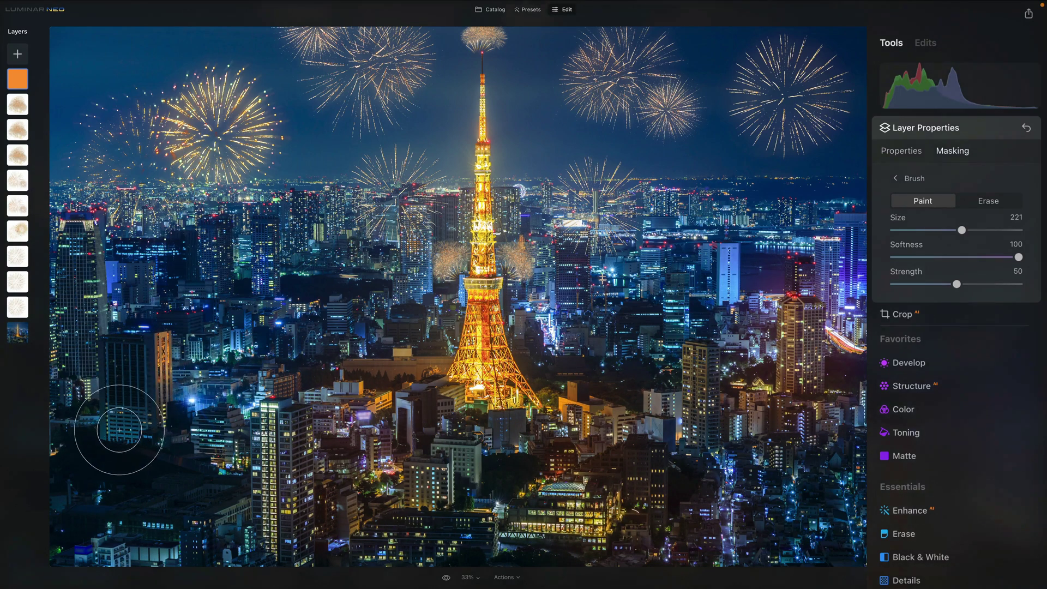
{"action": "mouse_move", "coordinate": [174, 421]}
{"action": "left_mouse_down"}
{"action": "mouse_move", "coordinate": [150, 359]}
{"action": "mouse_move", "coordinate": [139, 361]}
{"action": "mouse_move", "coordinate": [167, 383]}
{"action": "left_mouse_up"}
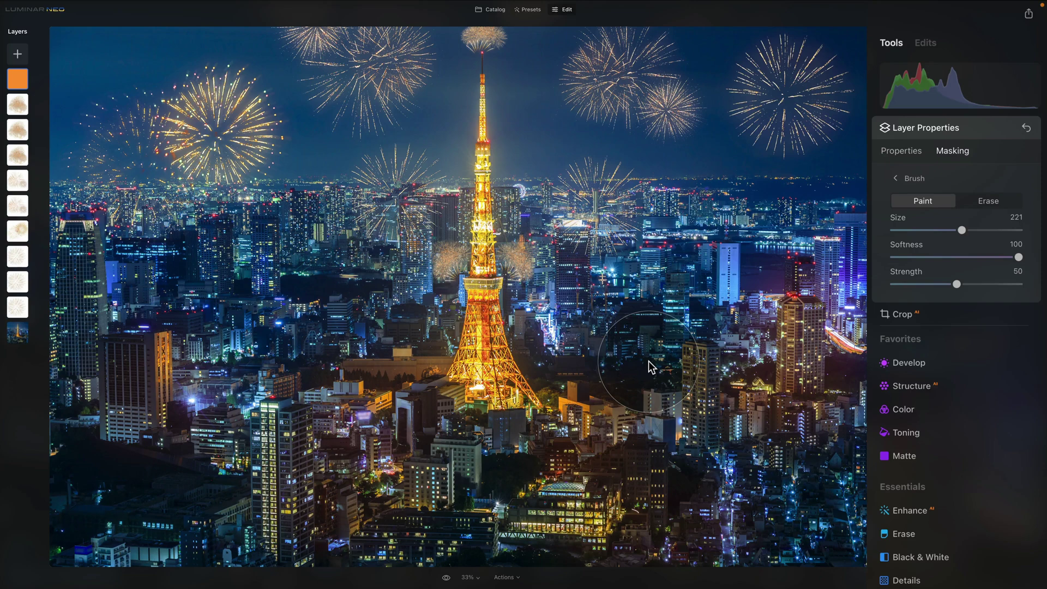
- Start a disk export named "01 - Complex Fireworks (Mid Edit)" into the E18 - Fireworks folder within Luminar NEO - Academy
{"action": "left_click", "coordinate": [1029, 15]}
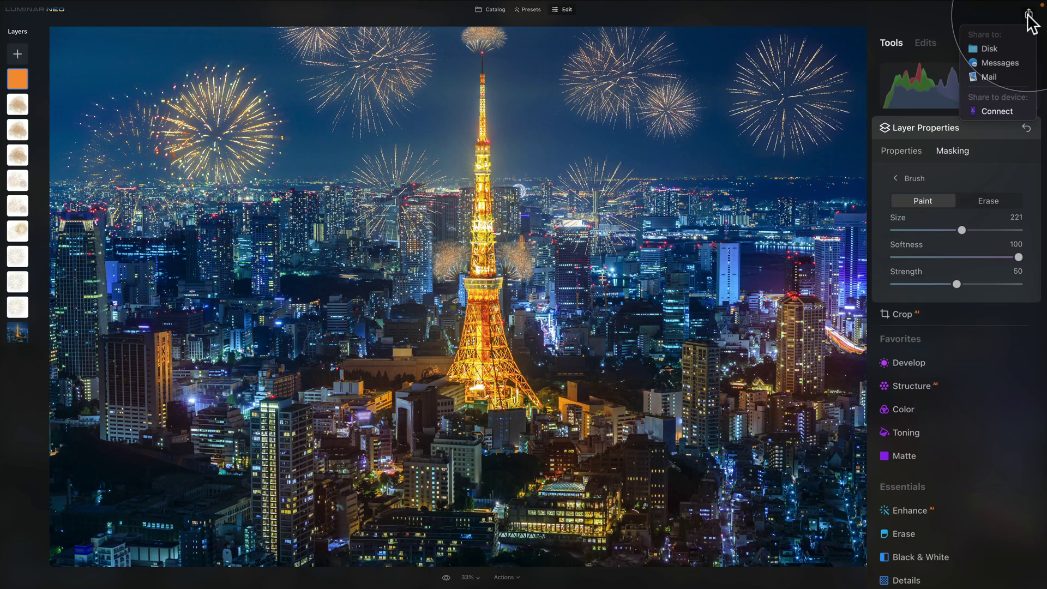
{"action": "left_click", "coordinate": [1009, 51]}
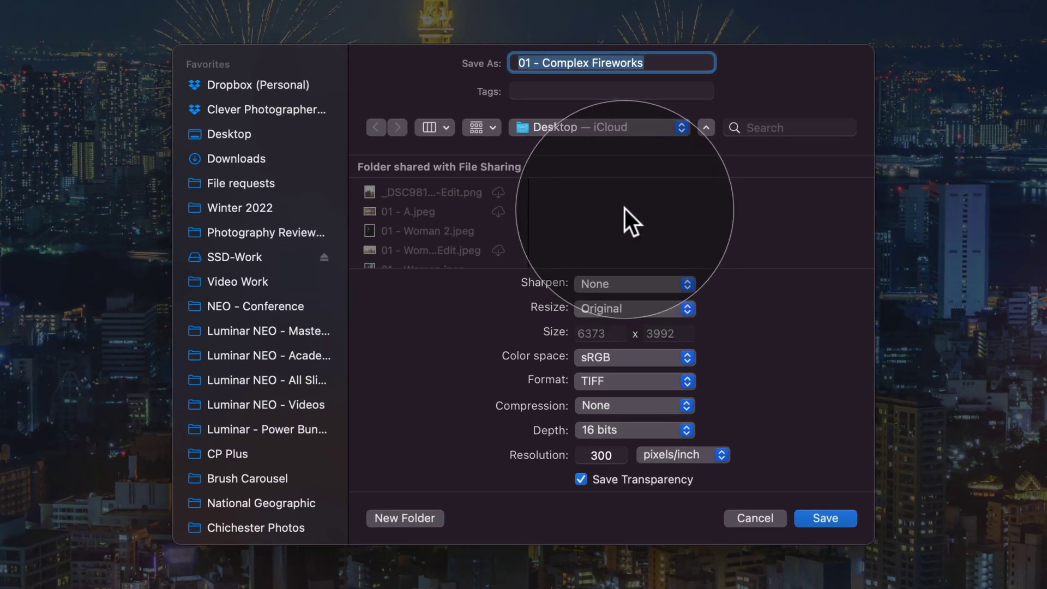
{"action": "left_click", "coordinate": [307, 355]}
{"action": "scroll", "coordinate": [487, 196], "scroll_direction": "down", "scroll_amount": 10}
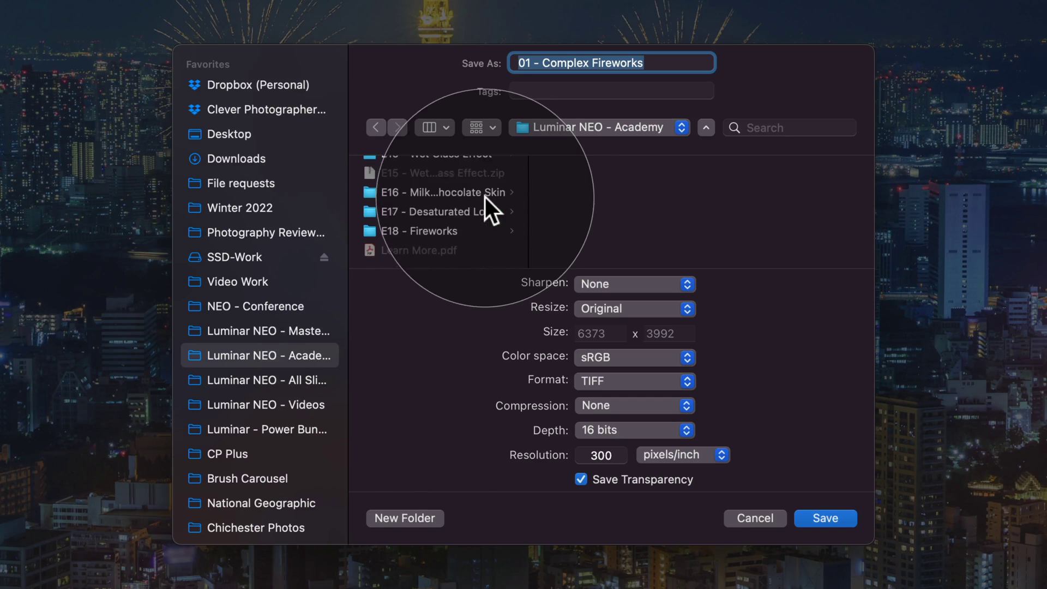
{"action": "left_click", "coordinate": [449, 227]}
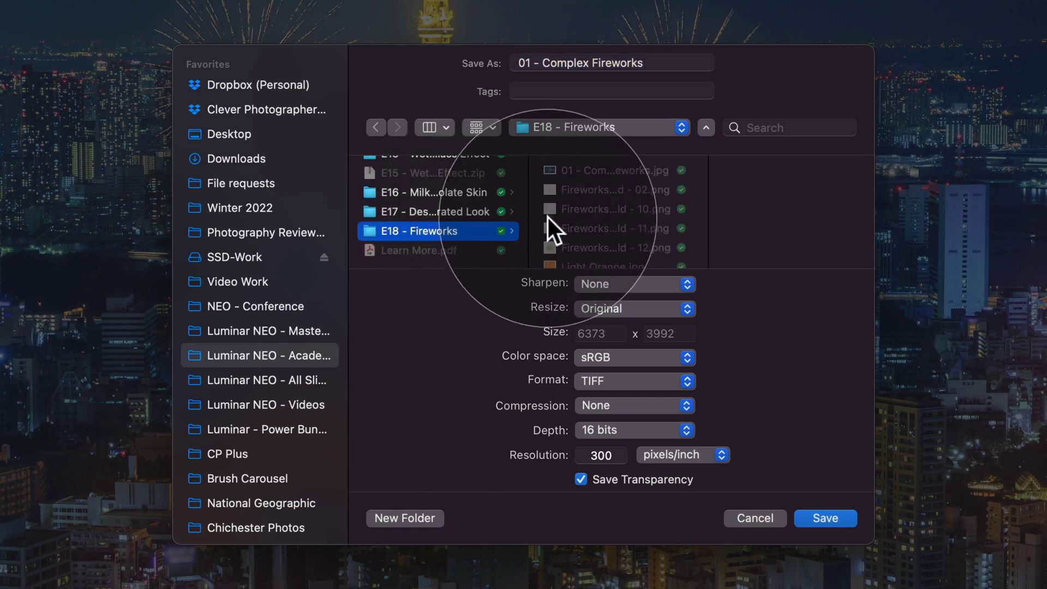
{"action": "scroll", "coordinate": [547, 217], "scroll_direction": "down", "scroll_amount": 1}
{"action": "left_click", "coordinate": [654, 57]}
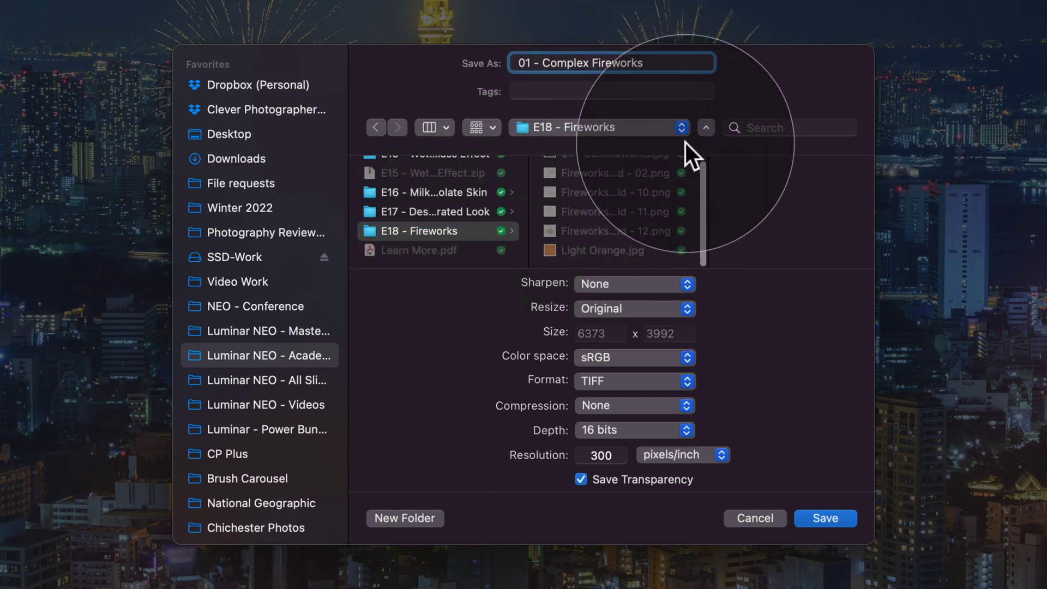
{"action": "type", "text": "(Mid Edit)"}
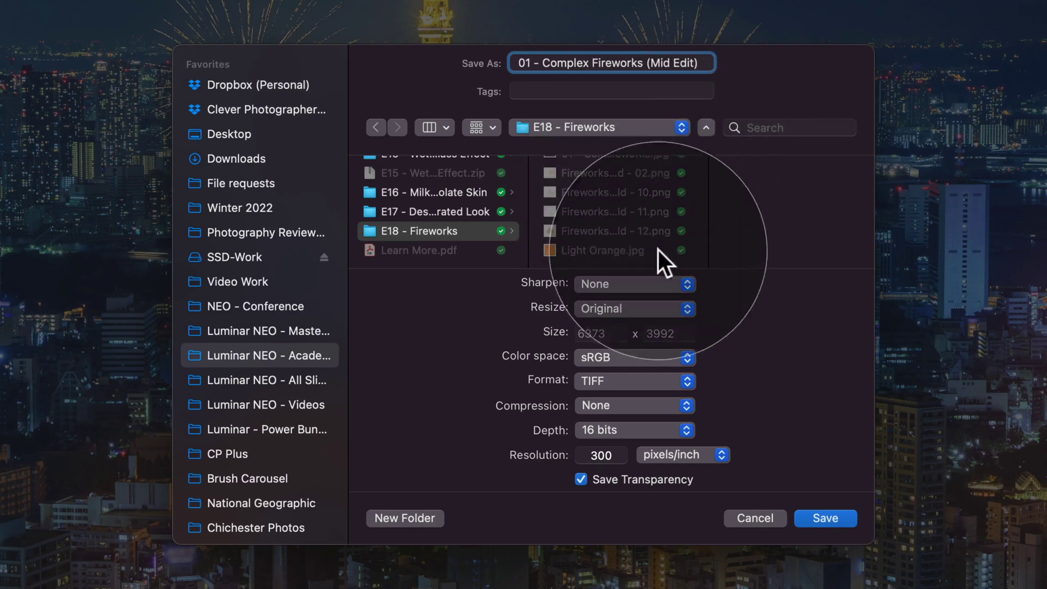
- Choose sharpening None, resize Original and the sRGB color space for the export
{"action": "left_click", "coordinate": [679, 280]}
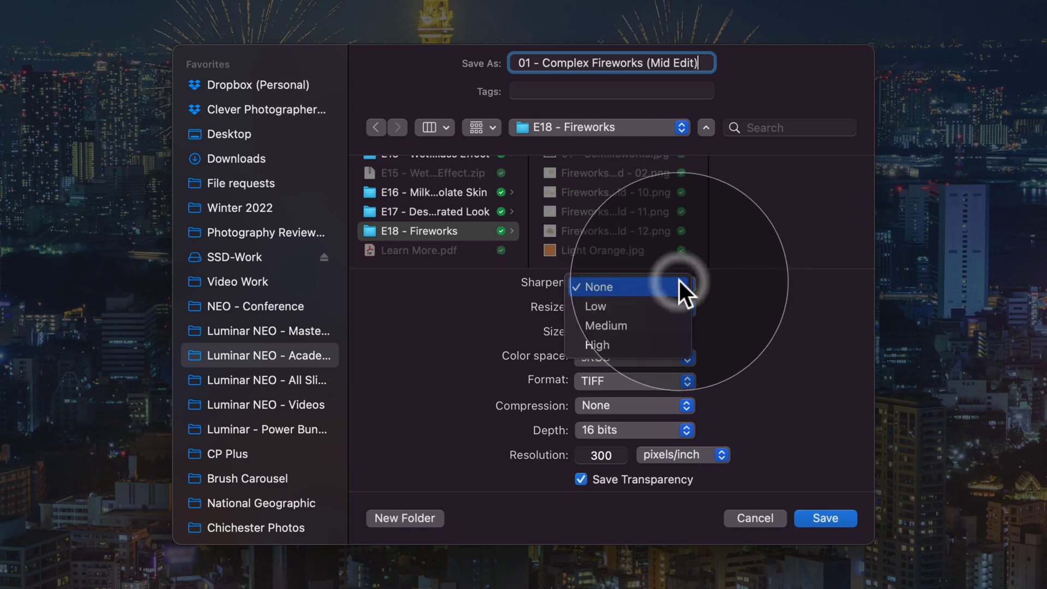
{"action": "left_click", "coordinate": [678, 280]}
{"action": "left_click", "coordinate": [673, 314]}
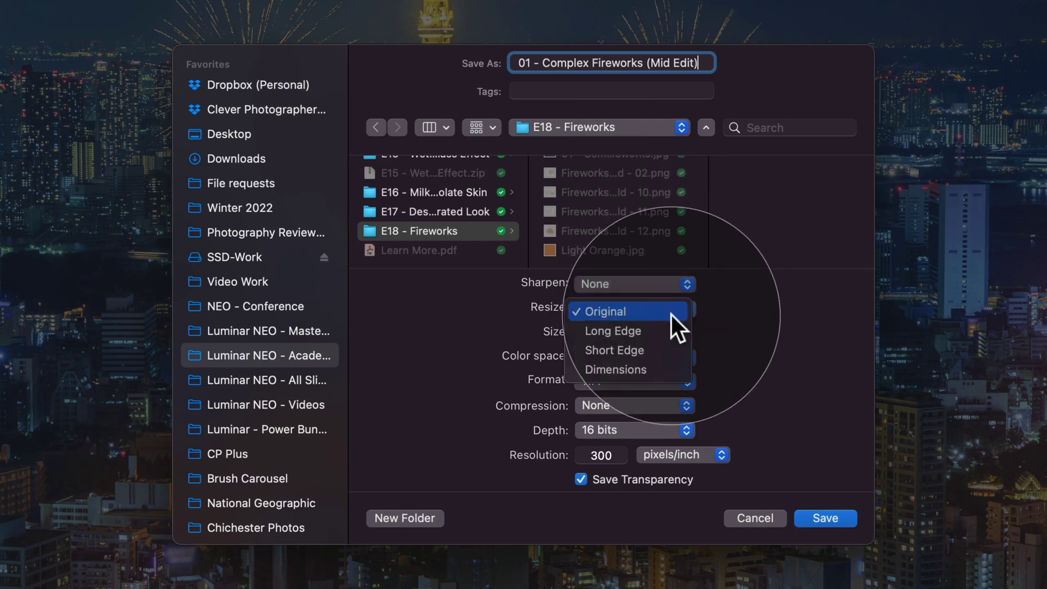
{"action": "left_click", "coordinate": [670, 310]}
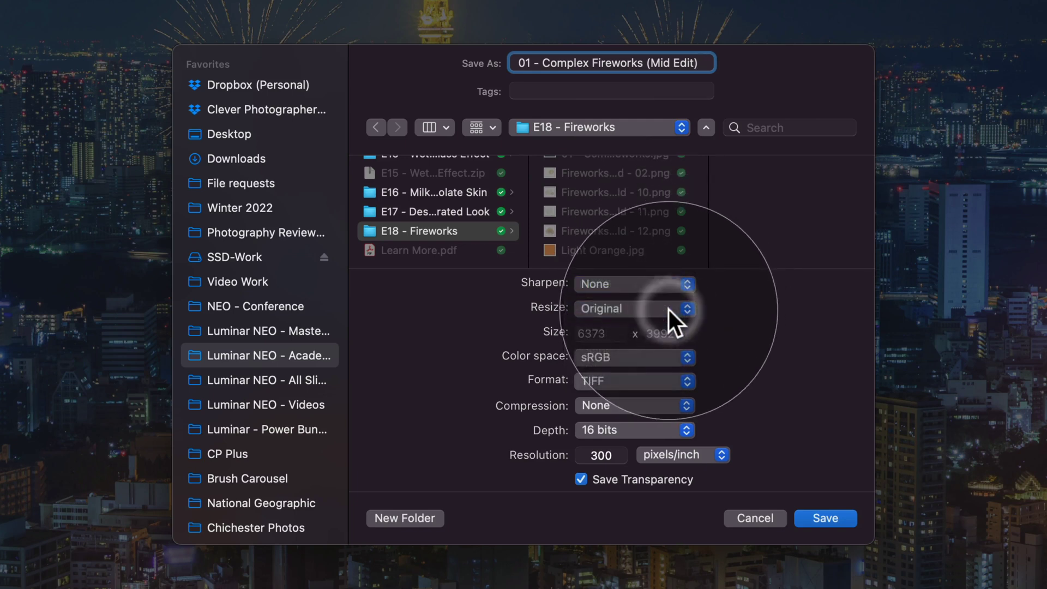
{"action": "left_click", "coordinate": [657, 358]}
{"action": "left_click", "coordinate": [657, 358]}
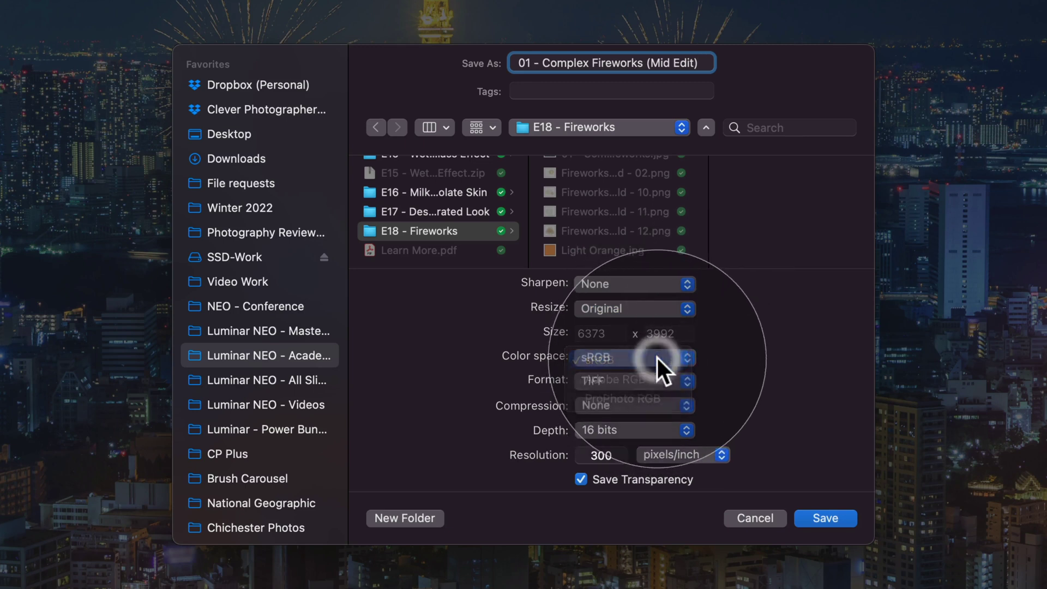
- Export the image as an uncompressed 16-bit TIFF with Save Transparency turned off
{"action": "left_click", "coordinate": [657, 377]}
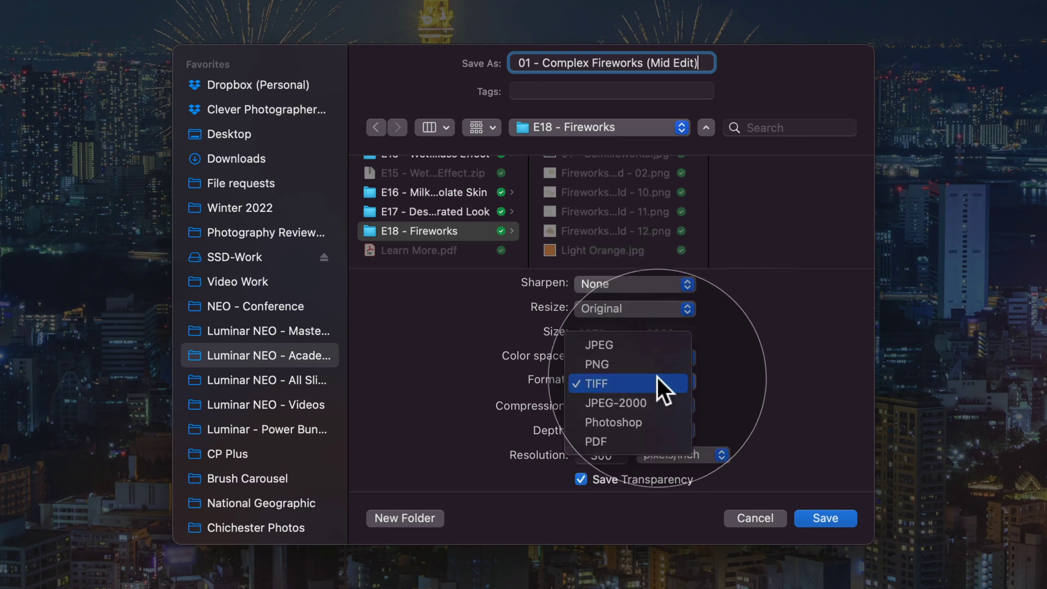
{"action": "left_click", "coordinate": [656, 377]}
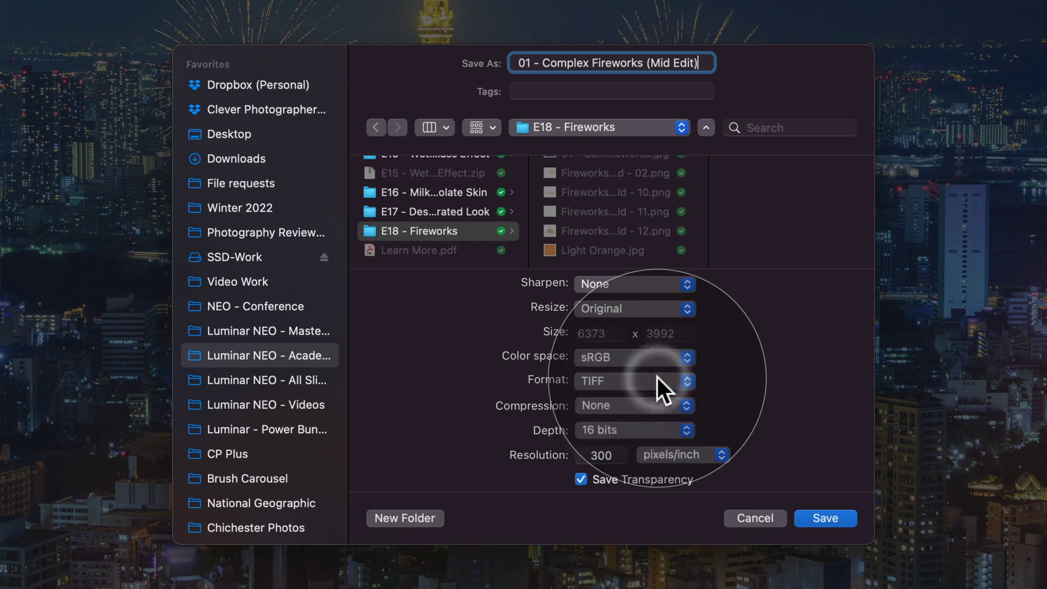
{"action": "left_click", "coordinate": [666, 406]}
{"action": "left_click", "coordinate": [665, 404]}
{"action": "left_click", "coordinate": [662, 433]}
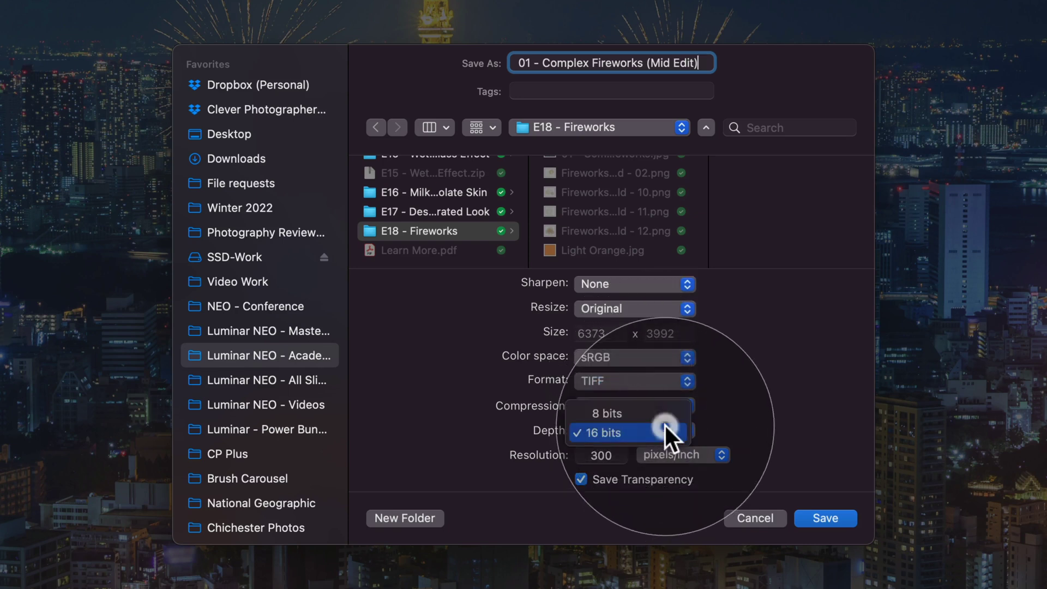
{"action": "left_click", "coordinate": [659, 431]}
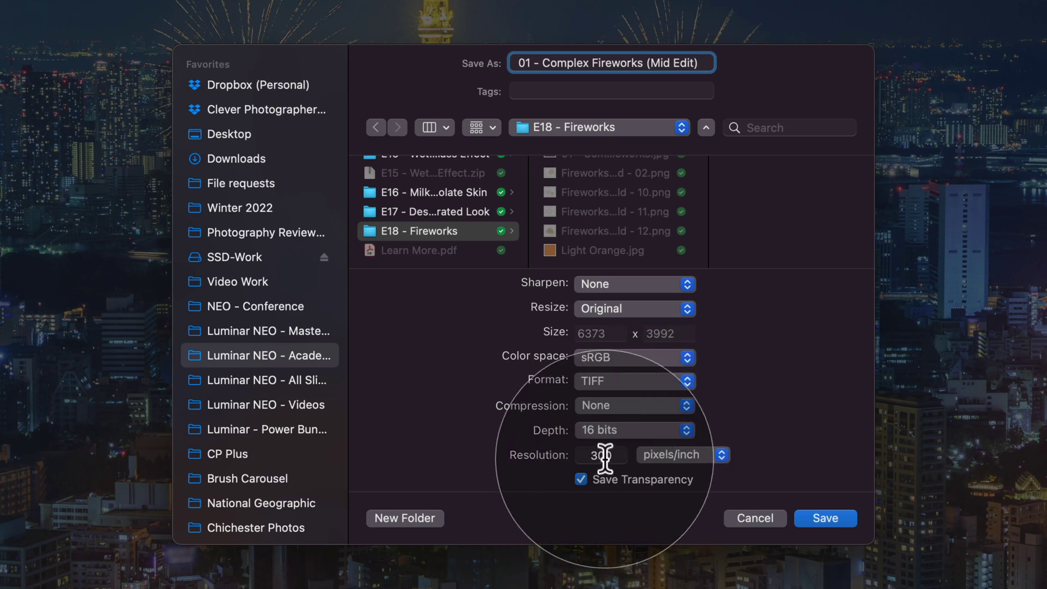
{"action": "left_click", "coordinate": [582, 480]}
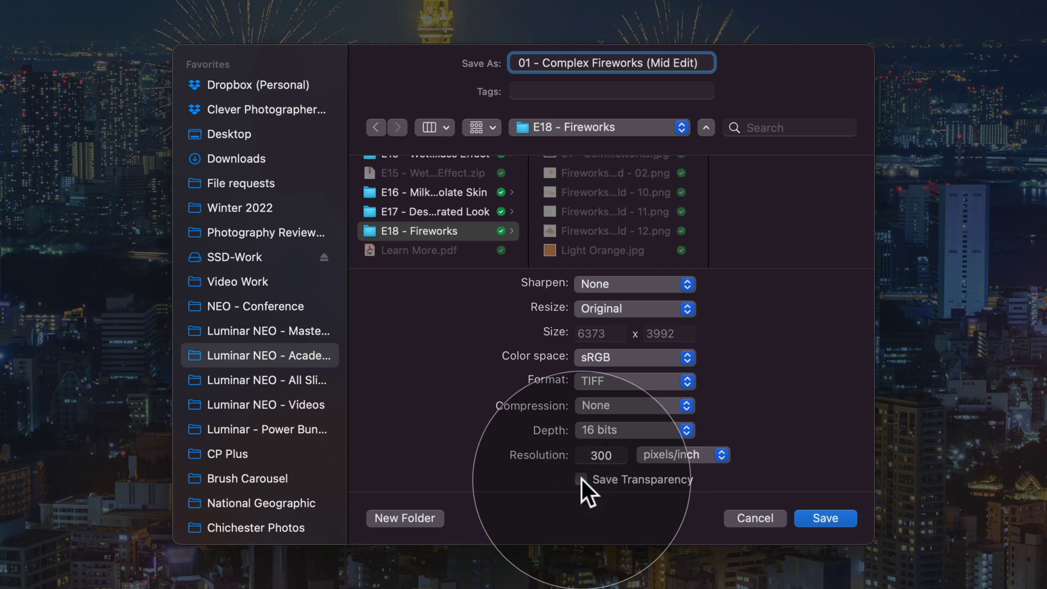
{"action": "left_click", "coordinate": [847, 520]}
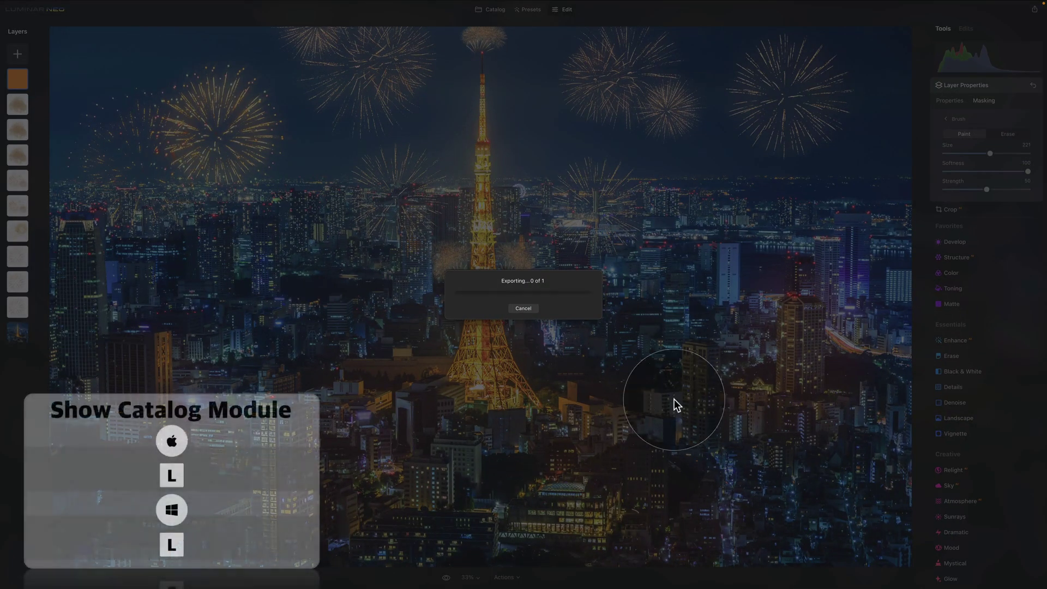
- Open the exported "01 - Complex Fireworks (Mid Edit)" TIFF from the catalog's E18 - Fireworks folder for editing
{"action": "key", "text": "l"}
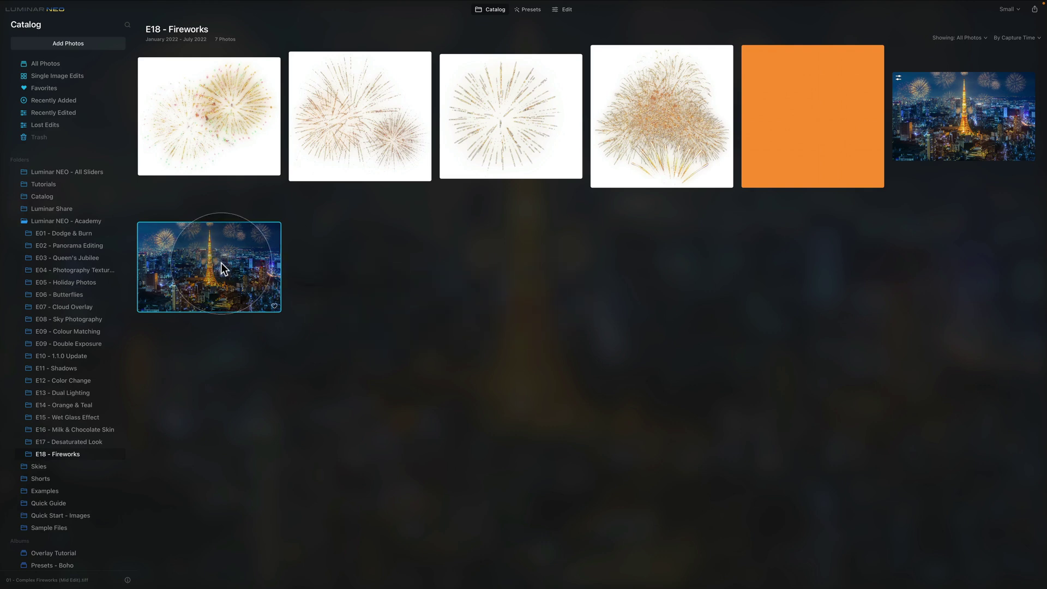
{"action": "left_click", "coordinate": [566, 10]}
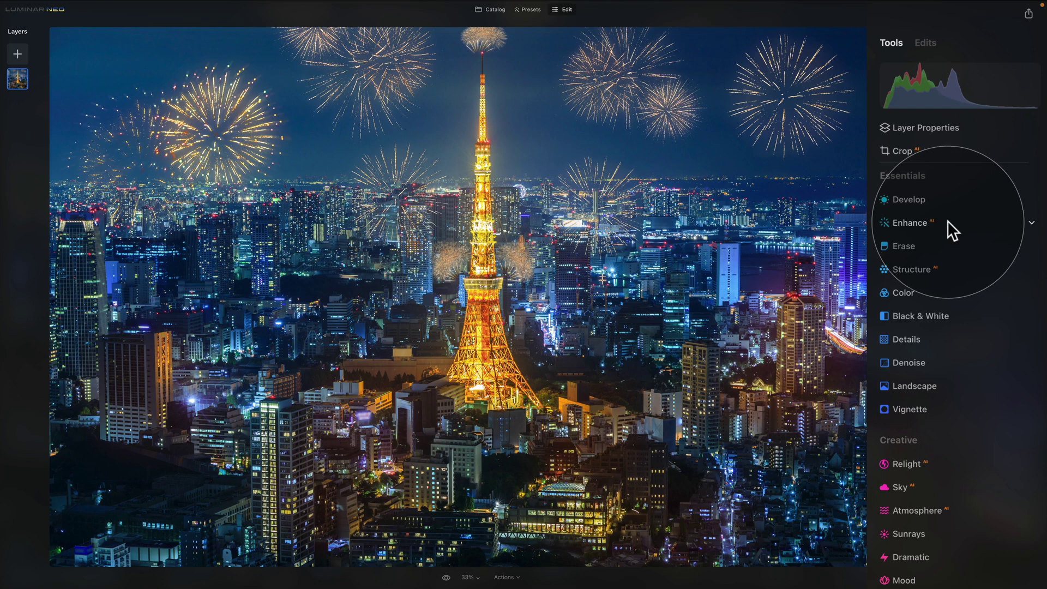
- Raise the Enhance tool's Accent AI to 15 for the whole image
{"action": "left_click", "coordinate": [911, 224]}
{"action": "mouse_move", "coordinate": [895, 298]}
{"action": "left_mouse_down"}
{"action": "mouse_move", "coordinate": [932, 298]}
{"action": "mouse_move", "coordinate": [898, 293]}
{"action": "mouse_move", "coordinate": [915, 296]}
{"action": "left_mouse_up"}
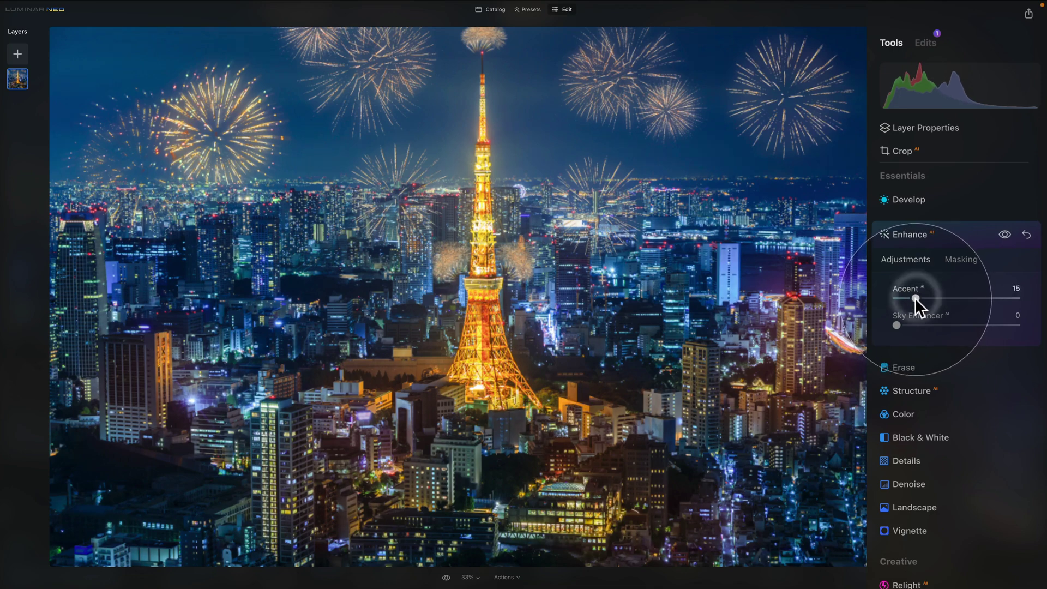
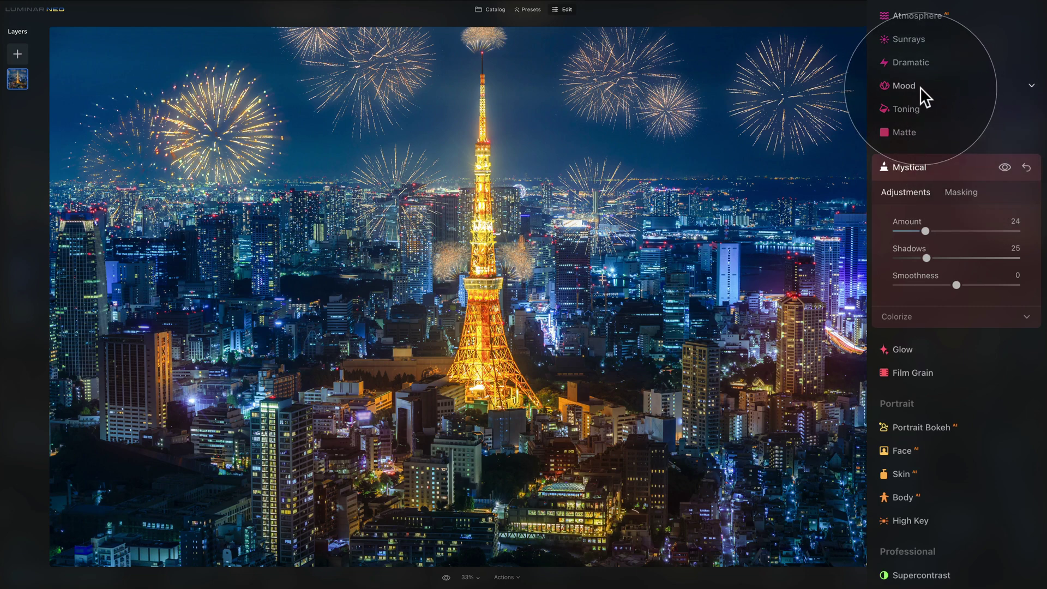
- Try the Long Beach cinematic toning LUT in the Mood tool, testing its amount at 100 and 77
{"action": "left_click", "coordinate": [904, 86]}
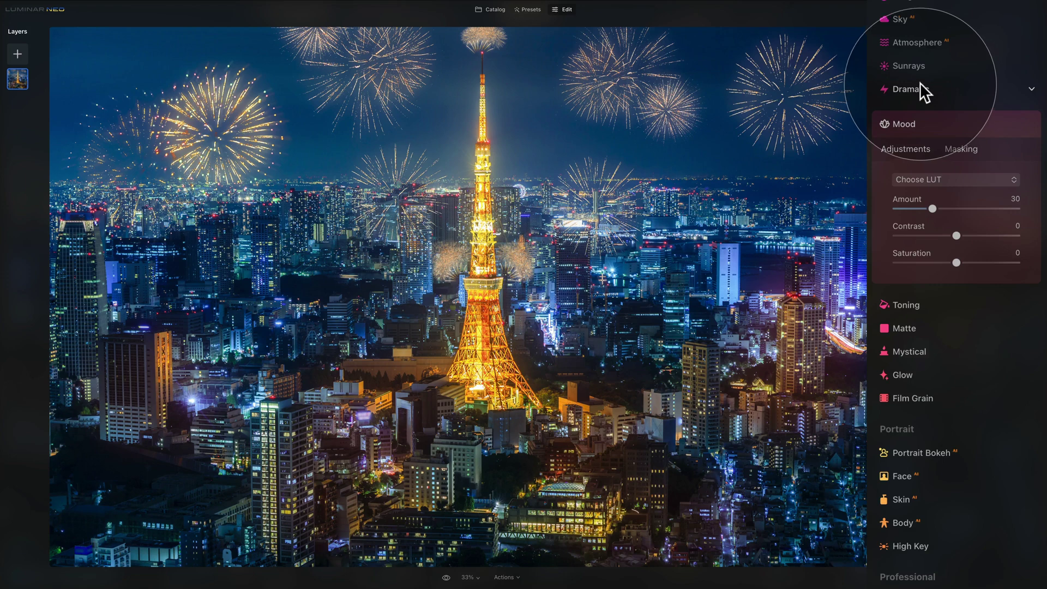
{"action": "left_click", "coordinate": [961, 178]}
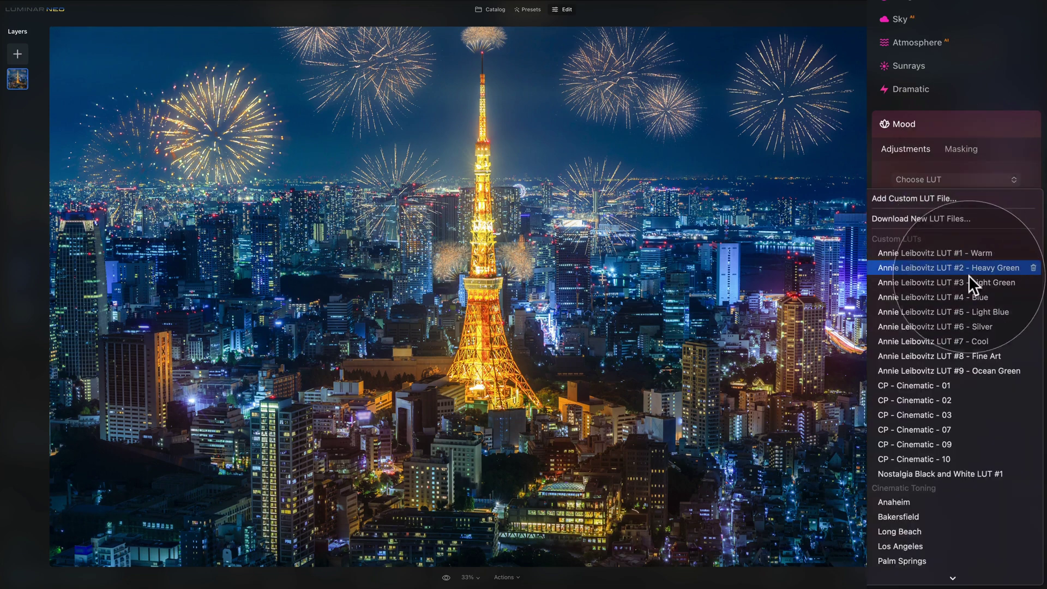
{"action": "scroll", "coordinate": [968, 280], "scroll_direction": "down", "scroll_amount": 3}
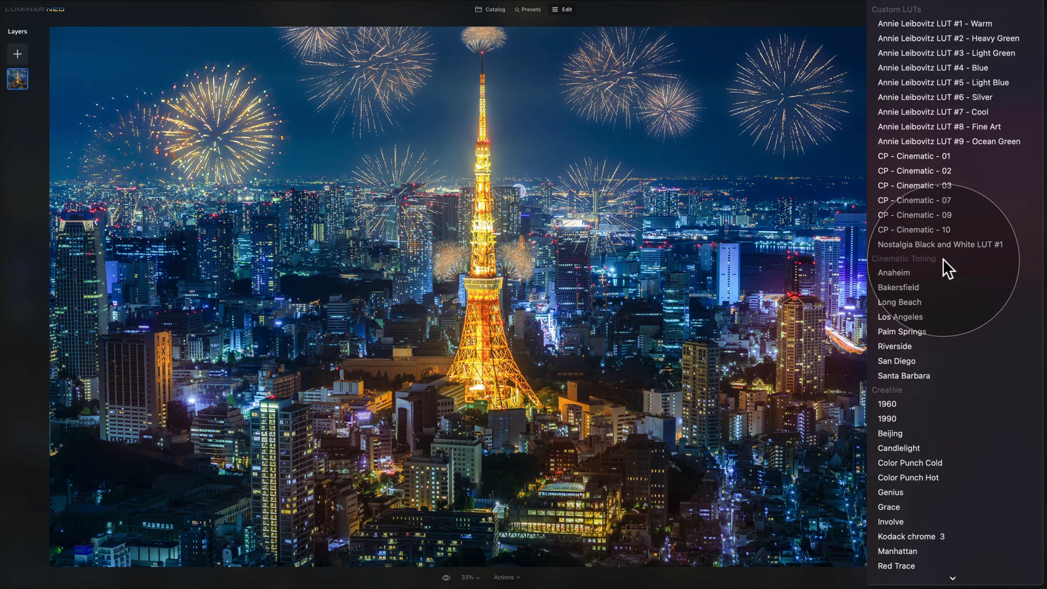
{"action": "left_click", "coordinate": [935, 303]}
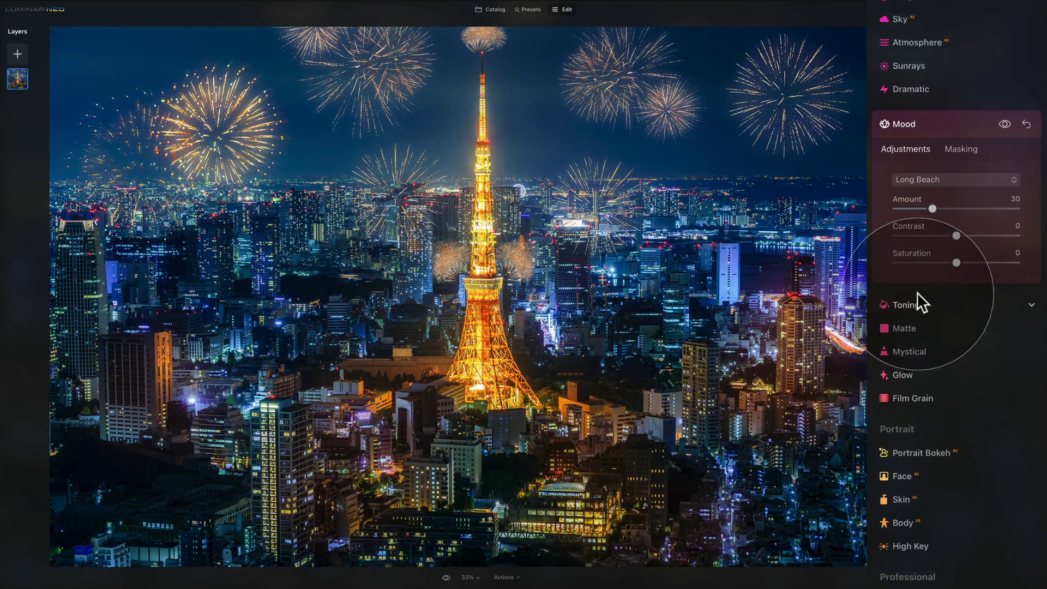
{"action": "left_click_drag", "start_coordinate": [933, 208], "coordinate": [1016, 209]}
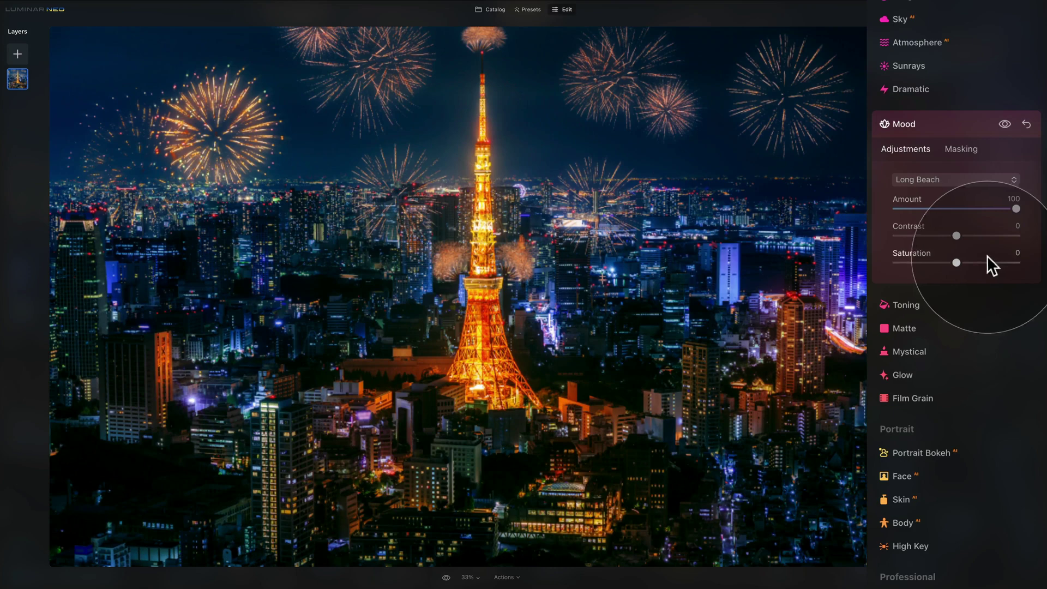
{"action": "left_click", "coordinate": [990, 209]}
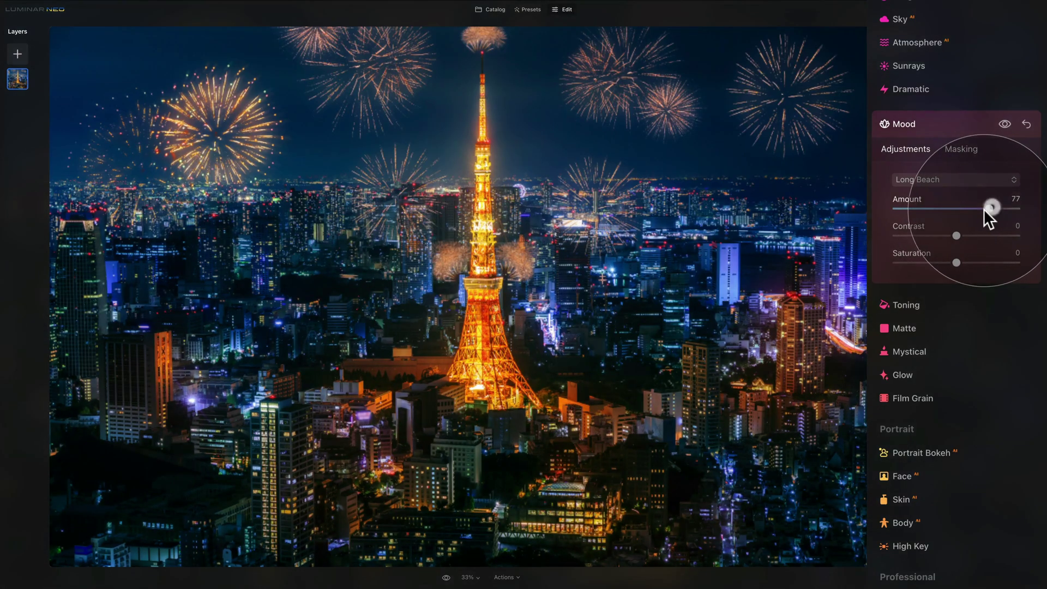
- Switch the Mood LUT to Riverside and set its amount to 22
{"action": "left_click", "coordinate": [951, 174]}
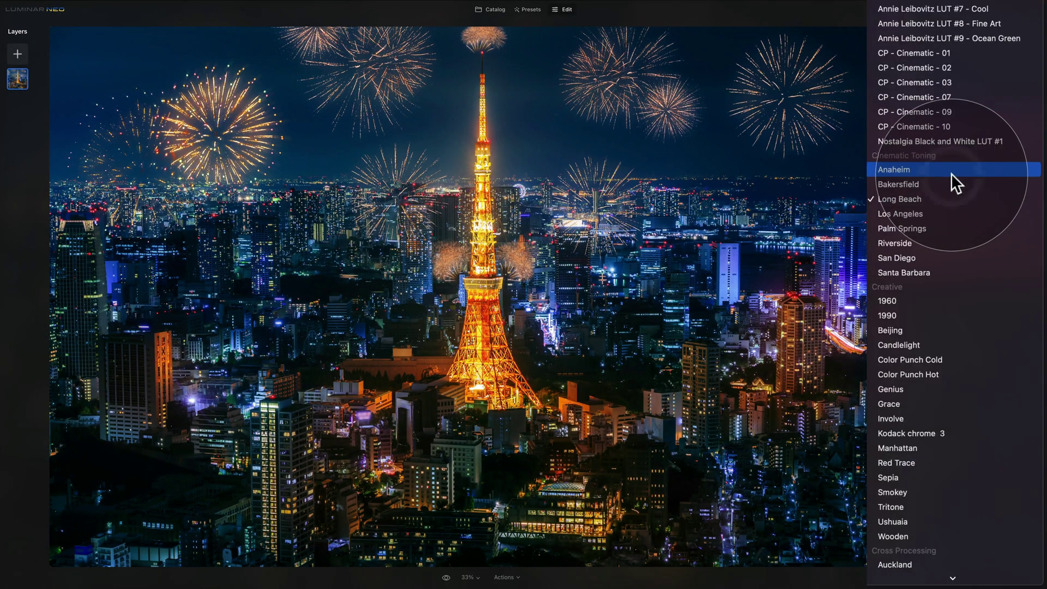
{"action": "left_click", "coordinate": [942, 243]}
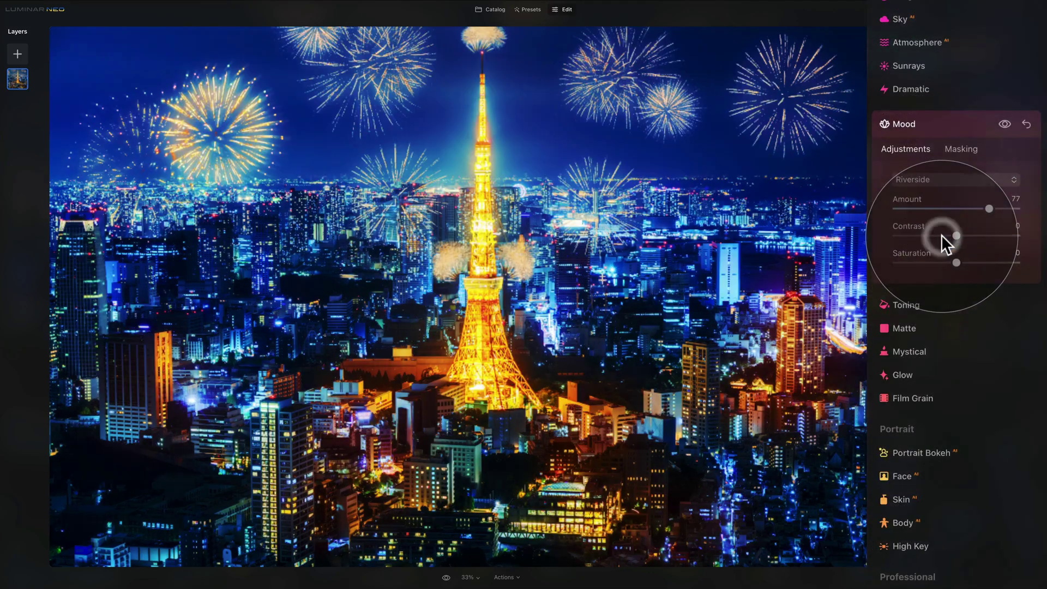
{"action": "left_click_drag", "start_coordinate": [990, 209], "coordinate": [921, 206]}
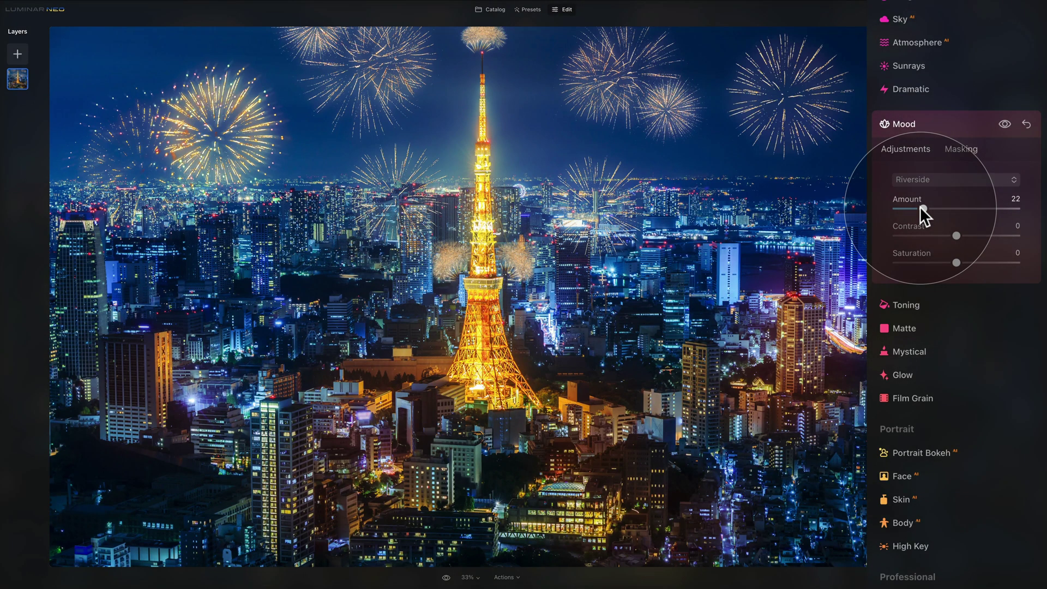
{"action": "left_click", "coordinate": [922, 124]}
- Darken the image edges with a Vignette amount of -46
{"action": "scroll", "coordinate": [928, 140], "scroll_direction": "up", "scroll_amount": 6}
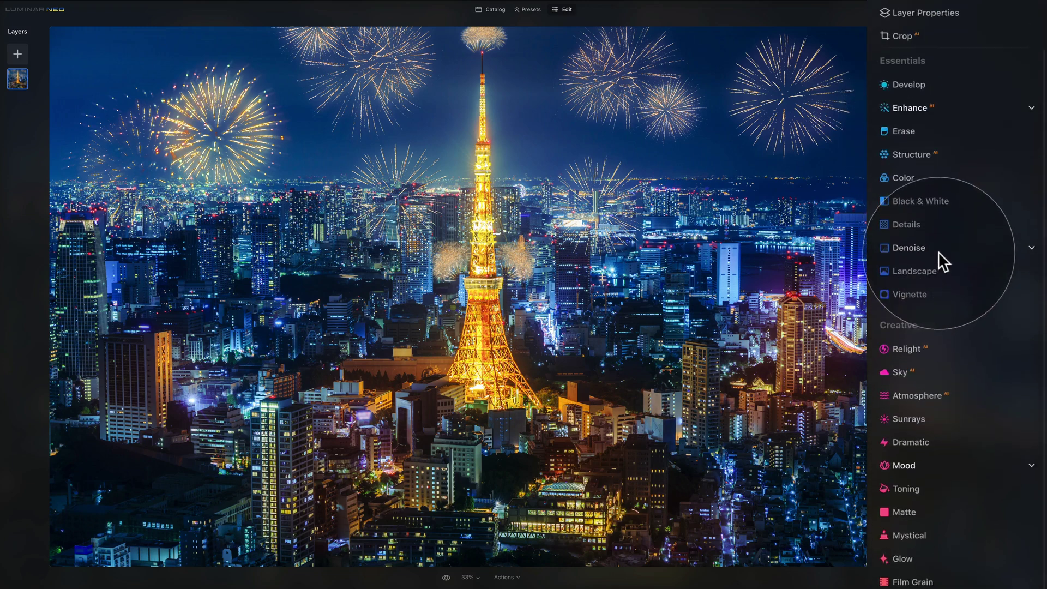
{"action": "left_click", "coordinate": [930, 295]}
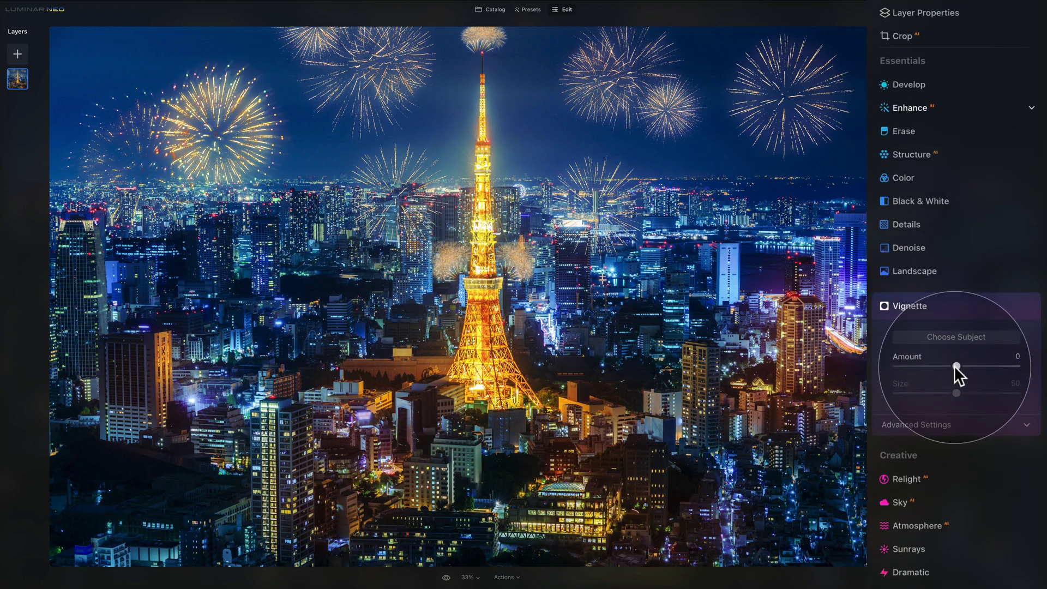
{"action": "left_click_drag", "start_coordinate": [955, 366], "coordinate": [923, 360]}
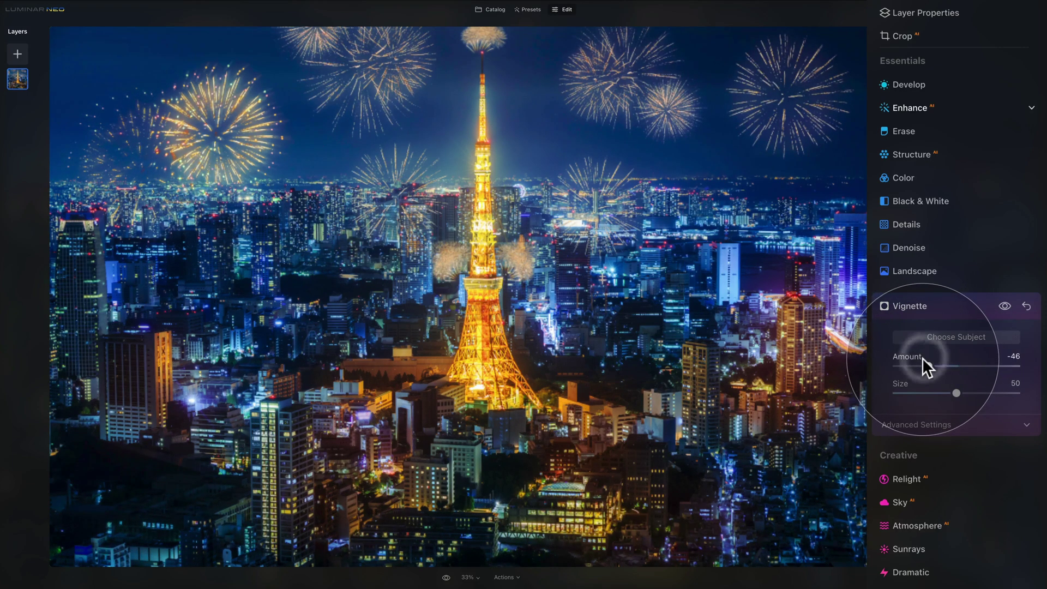